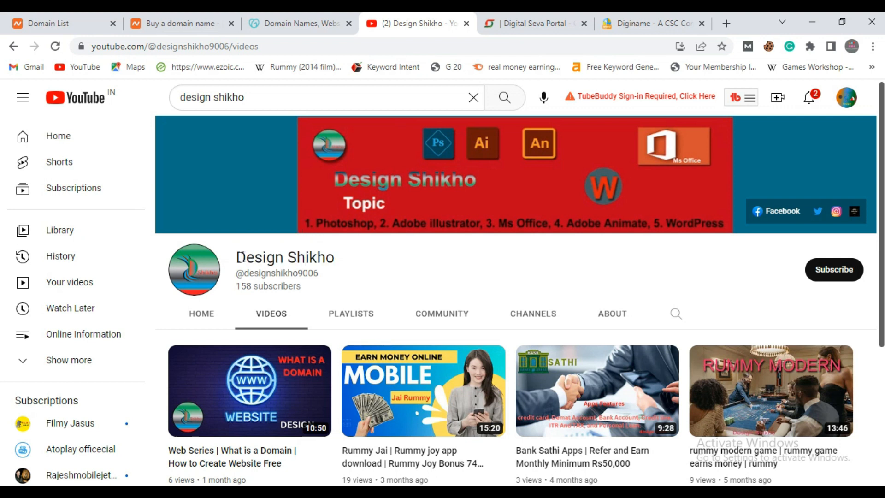
# - Highlight, then deselect, the Design Shikho channel name on its YouTube videos page
pyautogui.moveTo(237, 257); pyautogui.dragTo(333, 257)
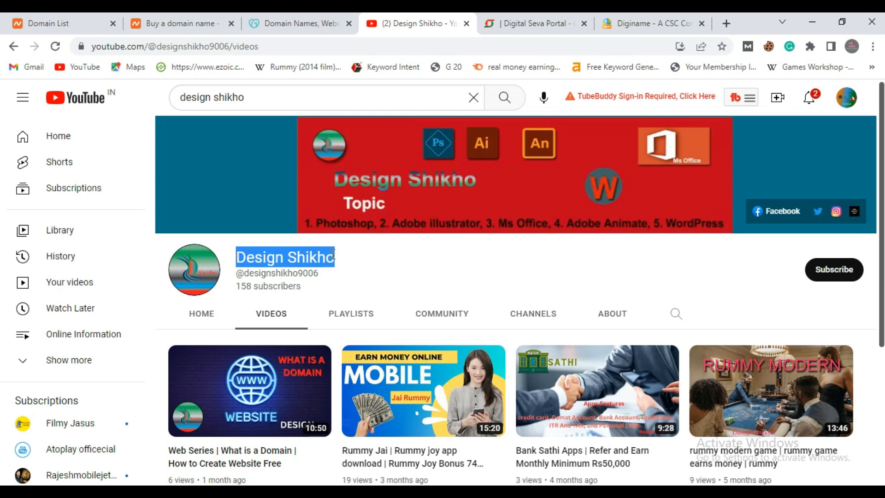
pyautogui.click(317, 259)
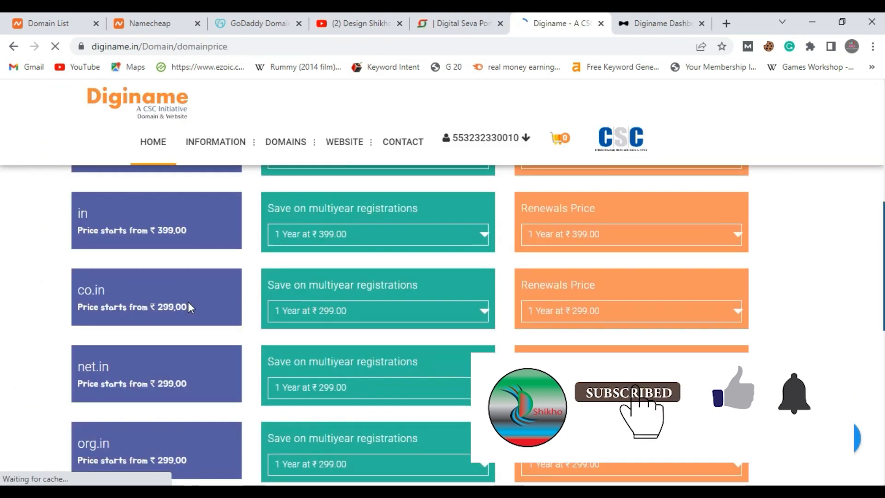
# - Switch to the Diginame dashboard and close the pricing, Digital Seva and GoDaddy tabs
pyautogui.scroll(2, 188, 302)
pyautogui.scroll(5, 188, 302)
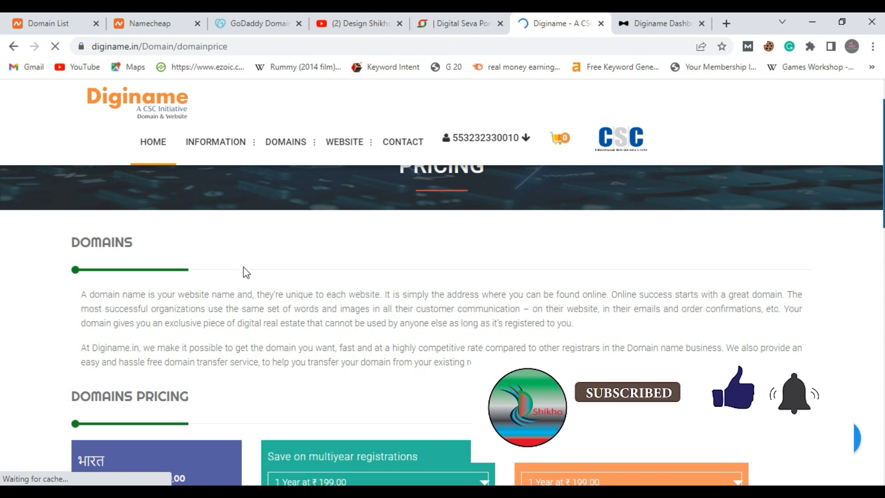
pyautogui.click(680, 21)
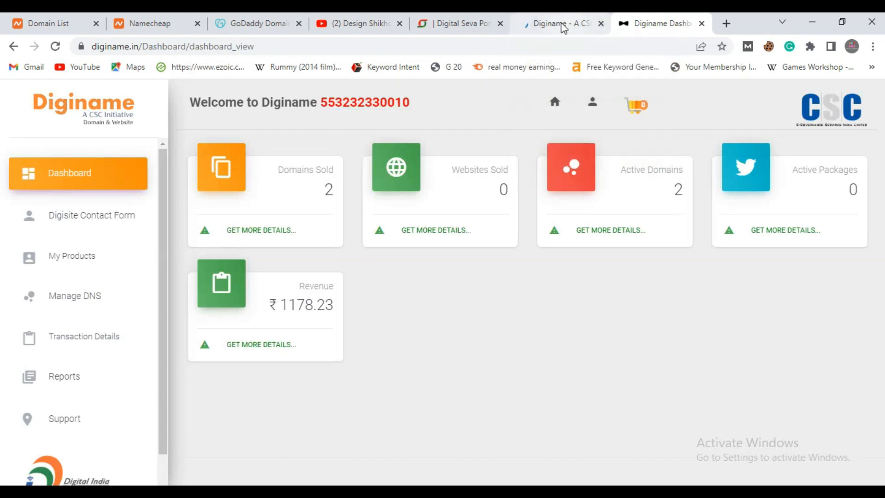
pyautogui.middleClick(537, 27)
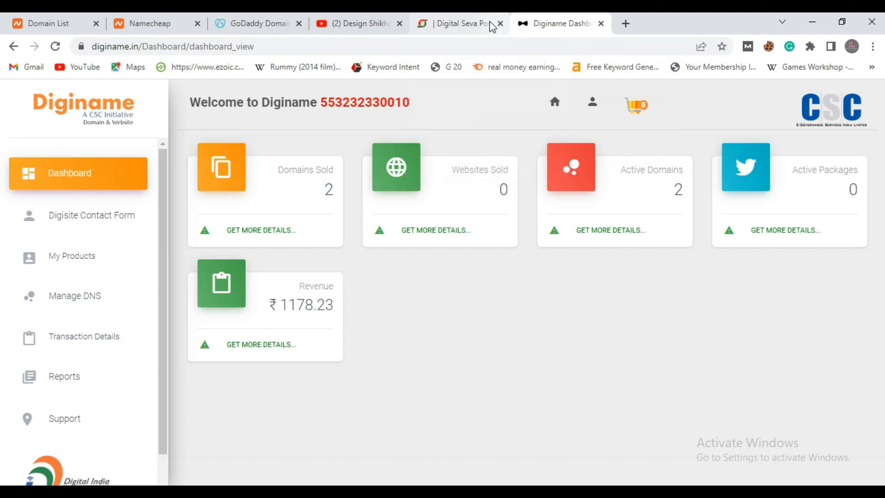
pyautogui.click(500, 23)
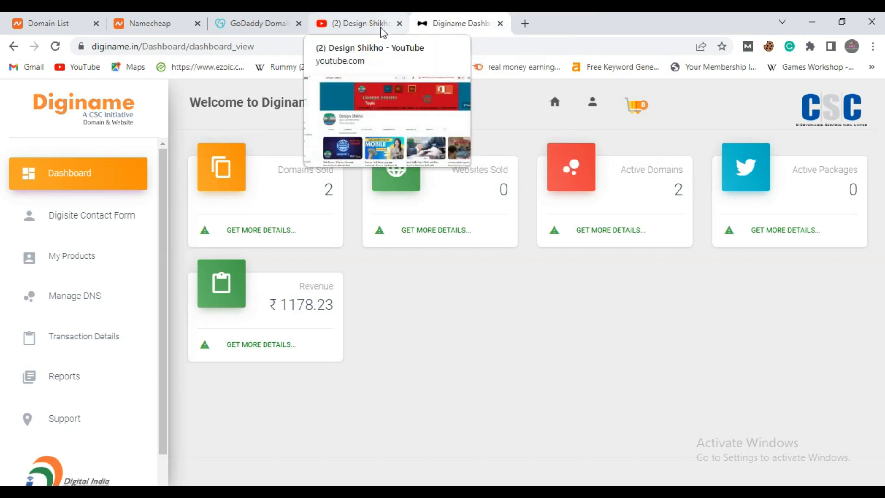
pyautogui.click(302, 26)
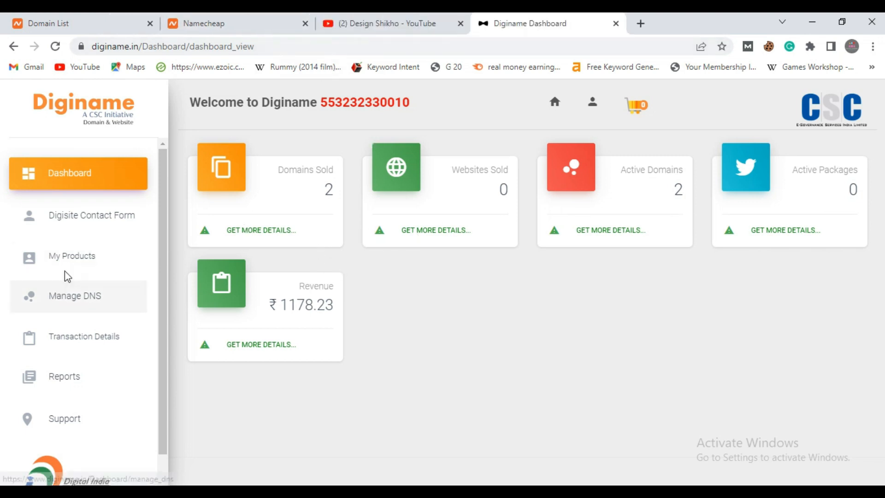
# - Open My Products > Domains and select designshikho.in in the Domain column
pyautogui.click(71, 257)
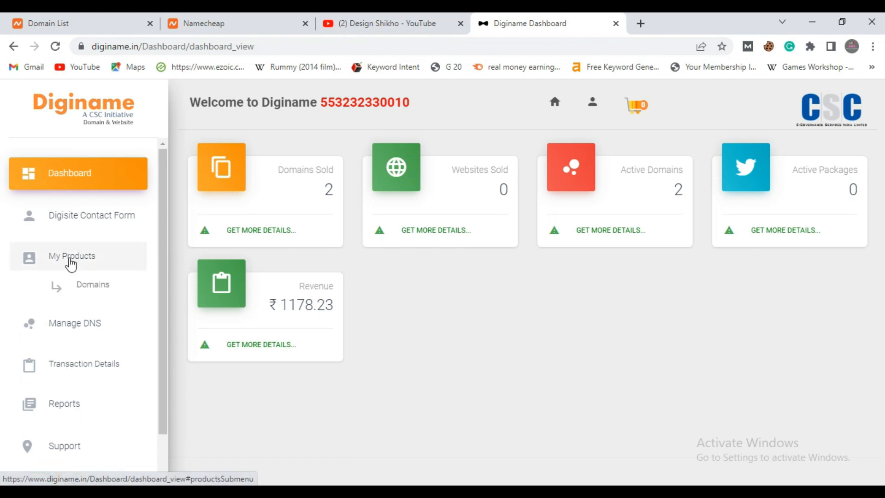
pyautogui.click(76, 285)
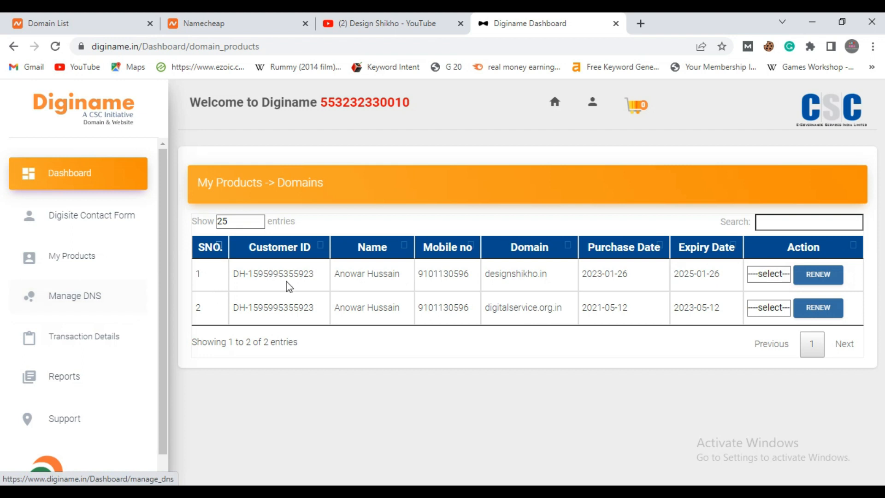
pyautogui.moveTo(485, 275); pyautogui.dragTo(551, 275)
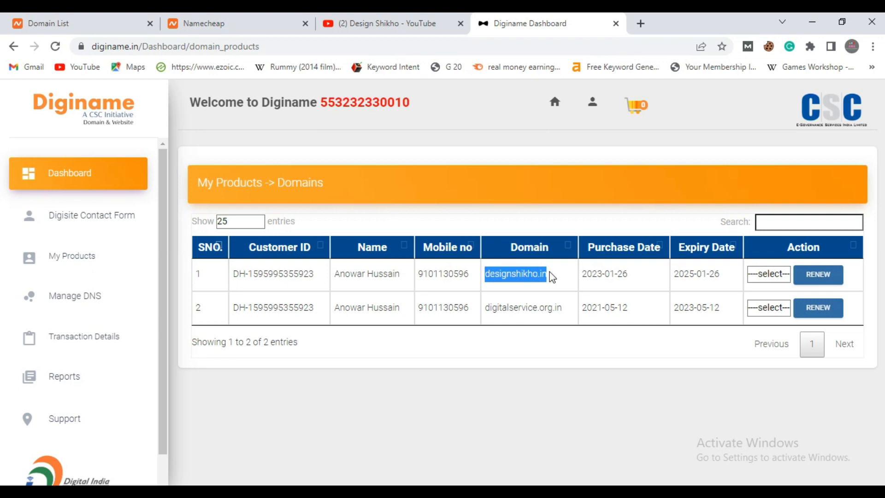
pyautogui.click(207, 20)
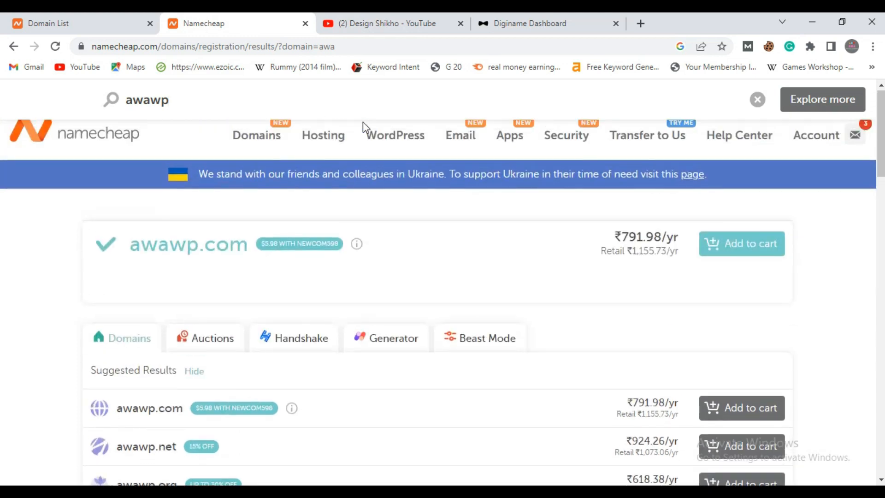
# - Go to the Namecheap account dashboard from the Your Account menu
pyautogui.moveTo(274, 137)
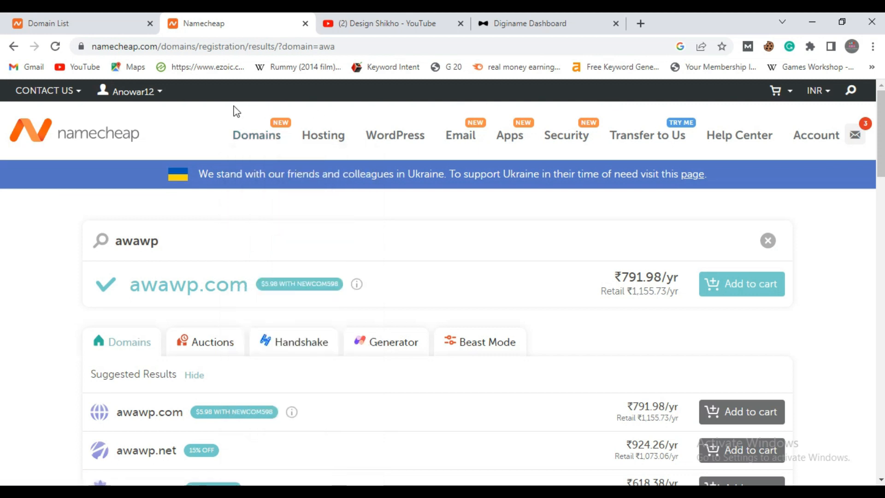
pyautogui.moveTo(130, 97)
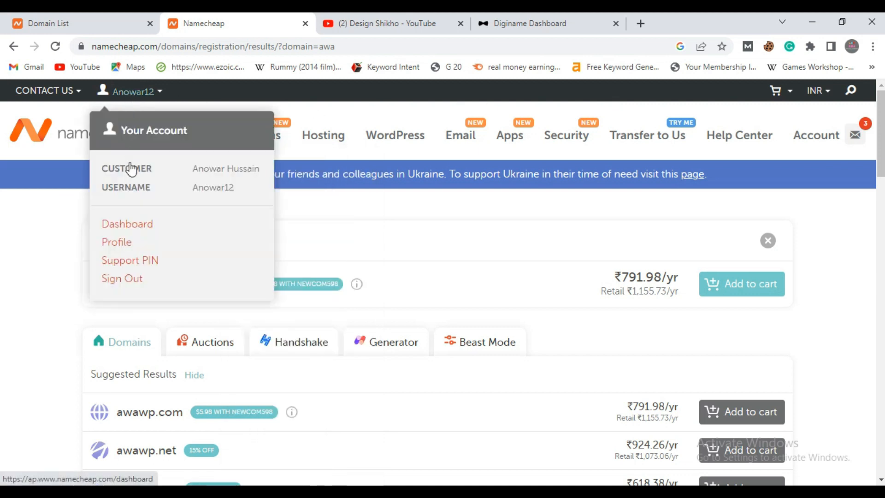
pyautogui.click(127, 226)
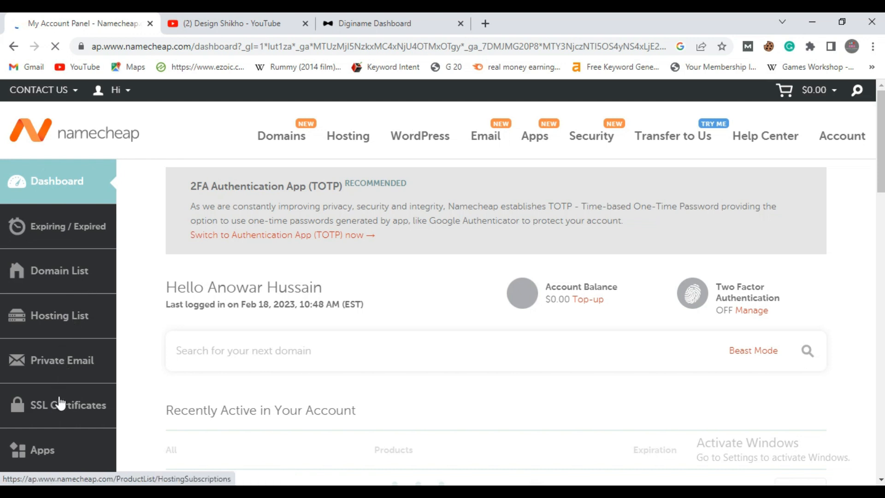
# - Expand the digitalservice.work row and choose MANAGE > Go to cPanel for Stellar hosting
pyautogui.scroll(-2, 61, 312)
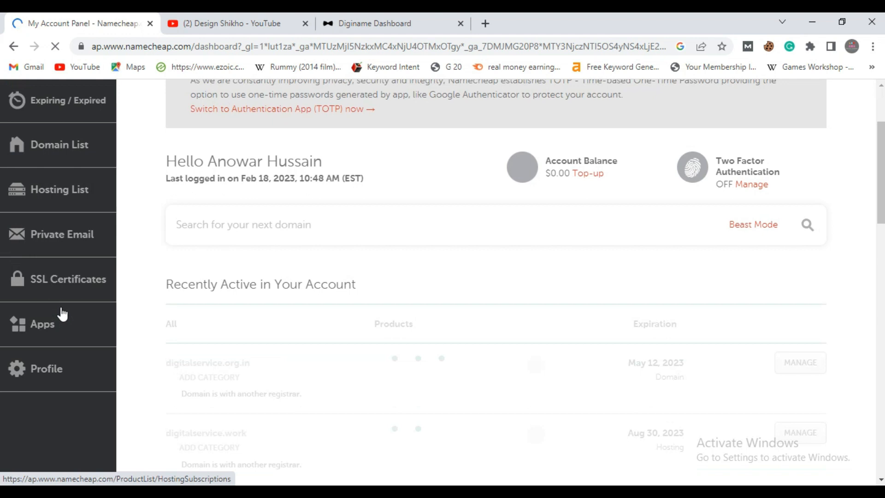
pyautogui.scroll(2, 60, 312)
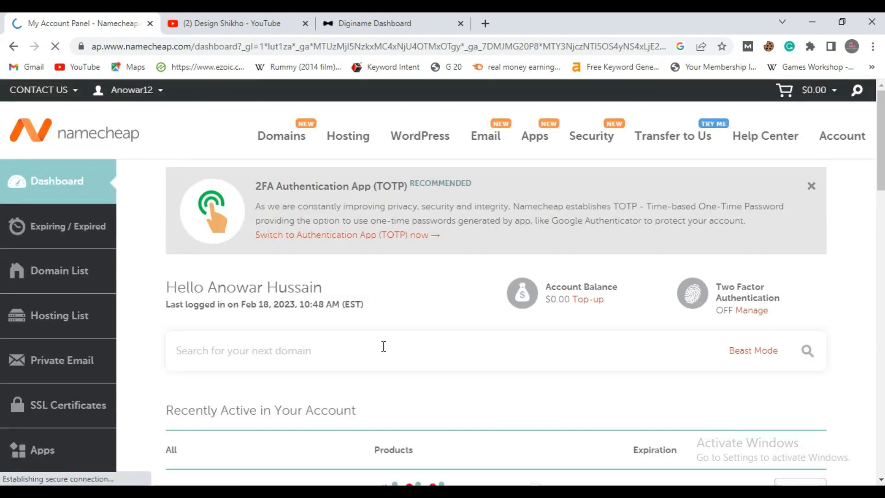
pyautogui.scroll(-5, 383, 346)
pyautogui.scroll(-1, 386, 351)
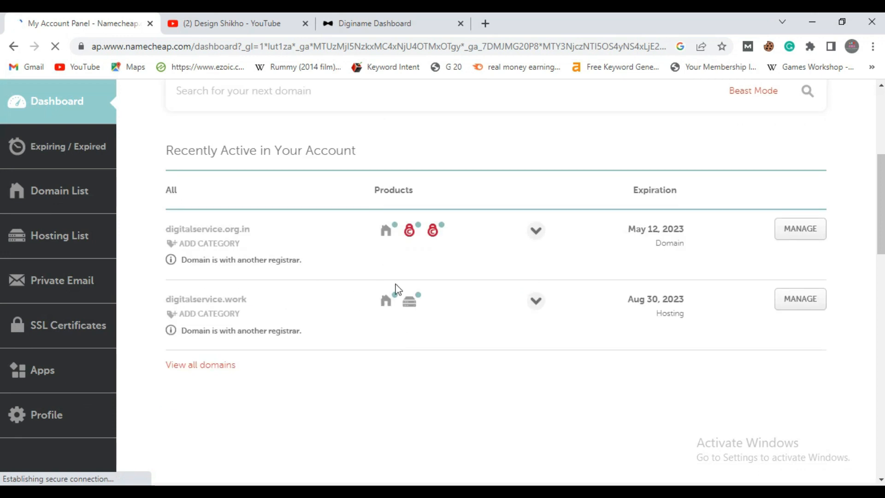
pyautogui.click(536, 233)
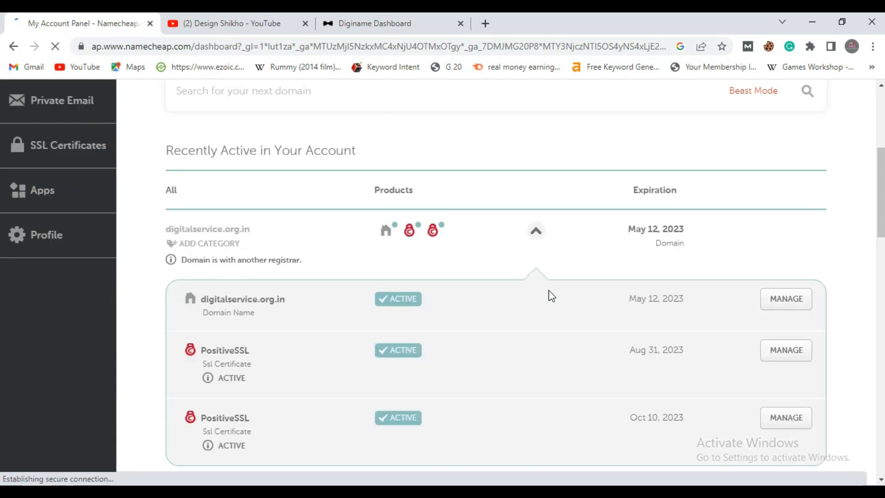
pyautogui.click(536, 233)
pyautogui.click(536, 301)
pyautogui.scroll(-1, 669, 332)
pyautogui.click(802, 364)
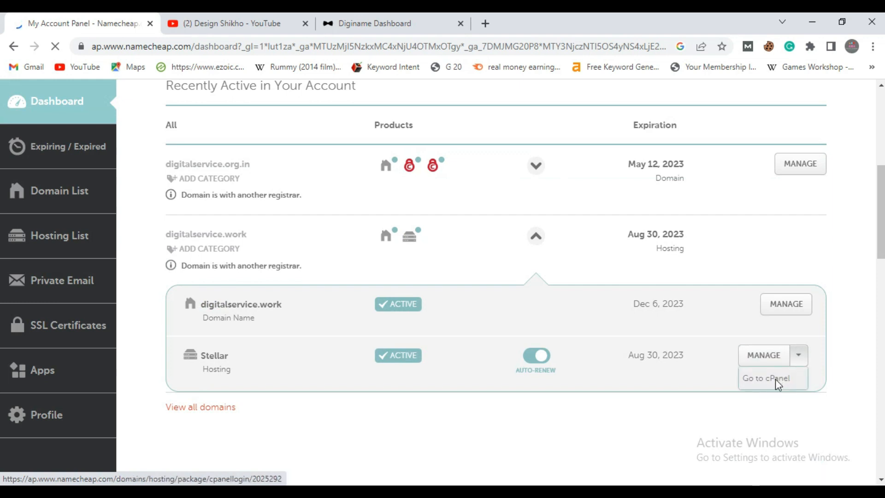
pyautogui.click(776, 379)
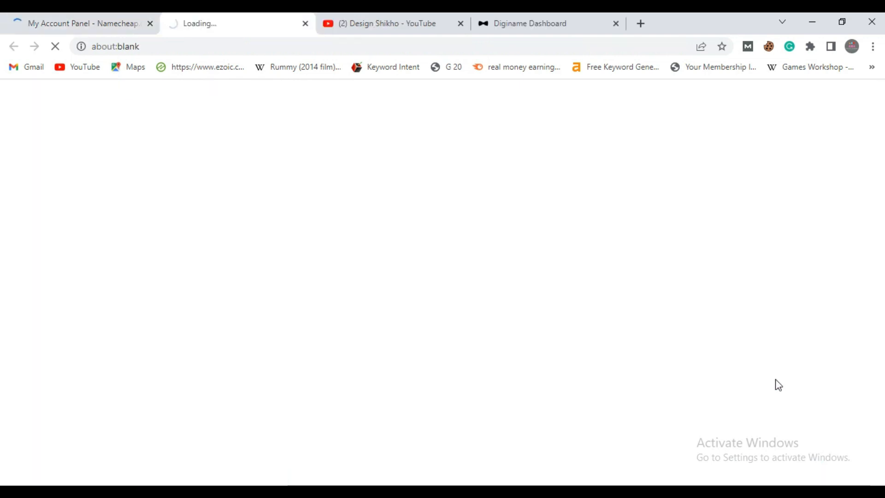
# - Check on the loading cPanel tab, then select the domain name in Diginame's domain list
pyautogui.click(92, 23)
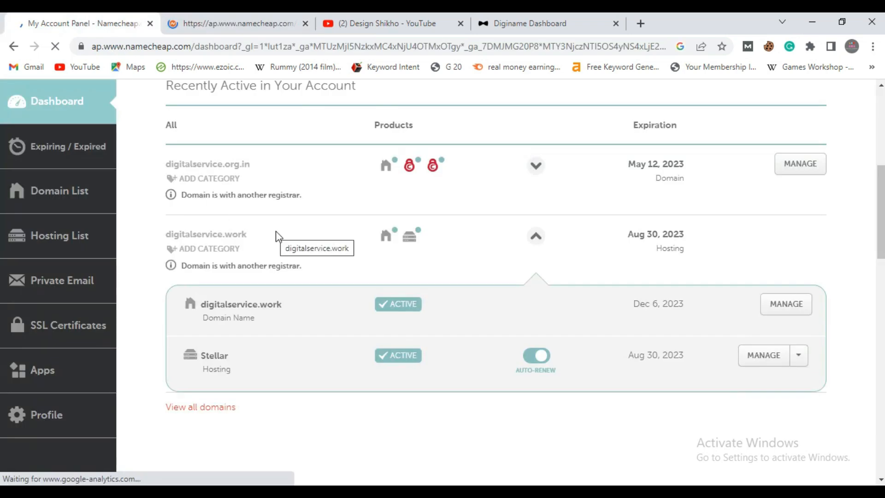
pyautogui.scroll(3, 273, 232)
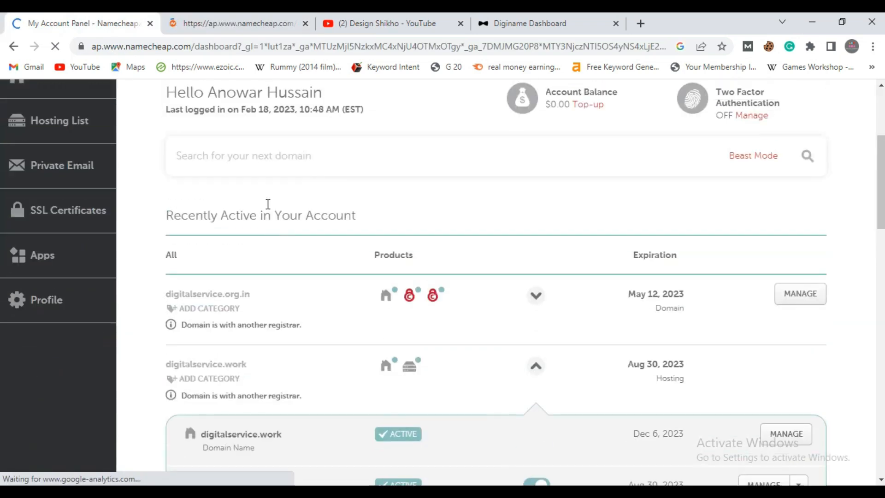
pyautogui.click(241, 23)
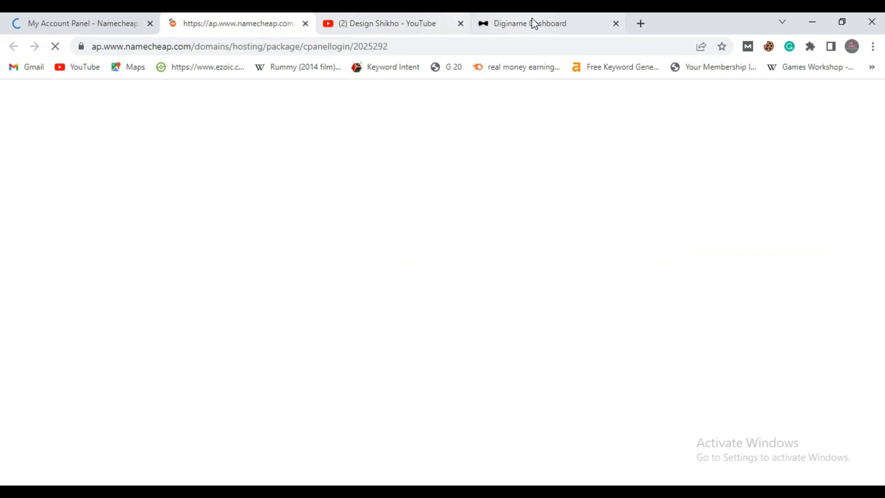
pyautogui.click(535, 23)
pyautogui.moveTo(518, 272); pyautogui.dragTo(556, 274)
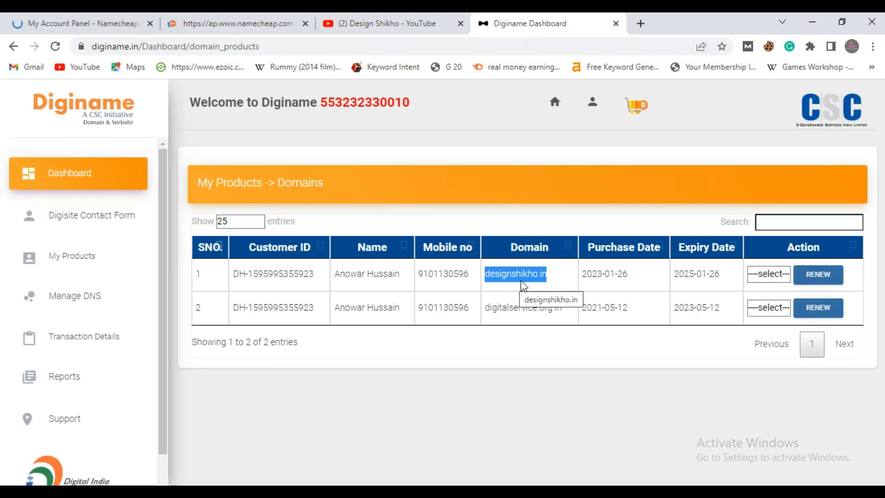
# - Return to the cpanellogin tab and wait for the digitalservice.work cPanel home to load
pyautogui.click(353, 26)
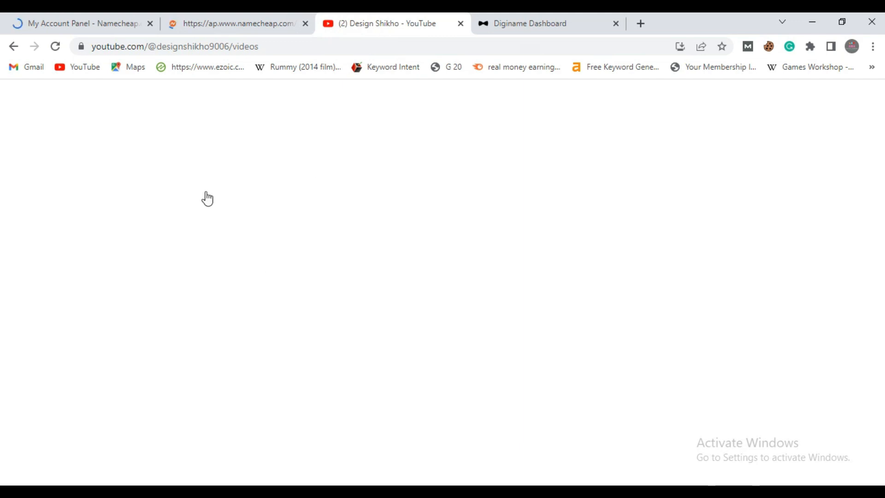
pyautogui.click(247, 18)
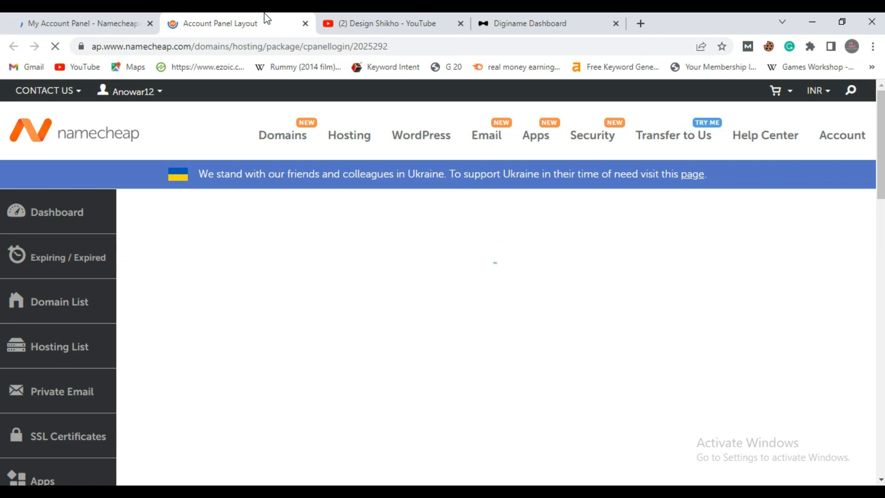
pyautogui.moveTo(246, 227)
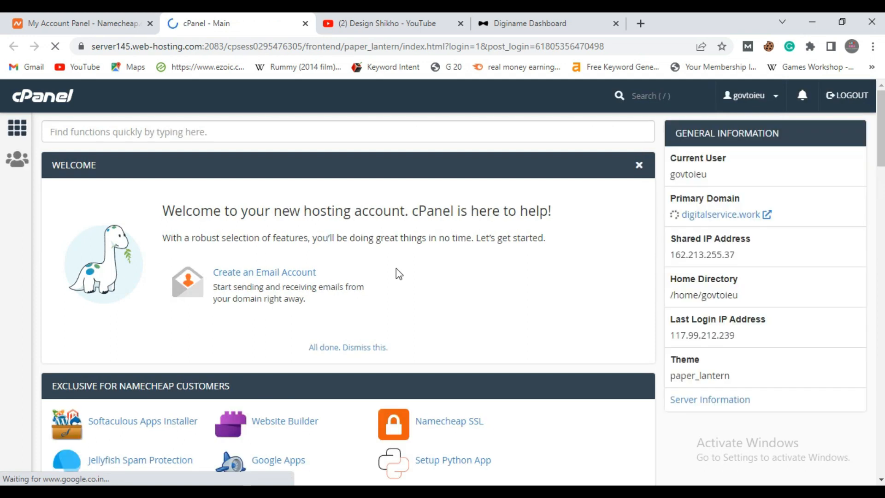
# - Scroll to cPanel's Domains section and open the Addon Domains creation form
pyautogui.scroll(-3, 396, 269)
pyautogui.scroll(-3, 352, 275)
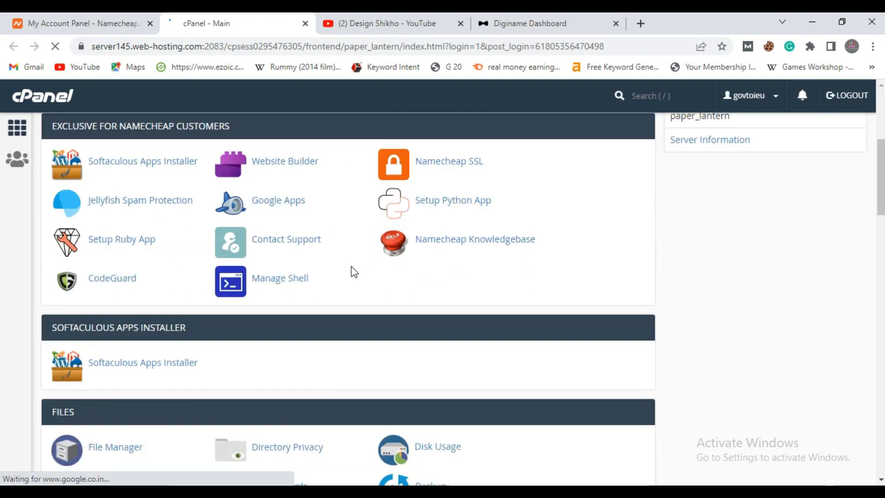
pyautogui.scroll(-3, 353, 273)
pyautogui.scroll(-3, 353, 276)
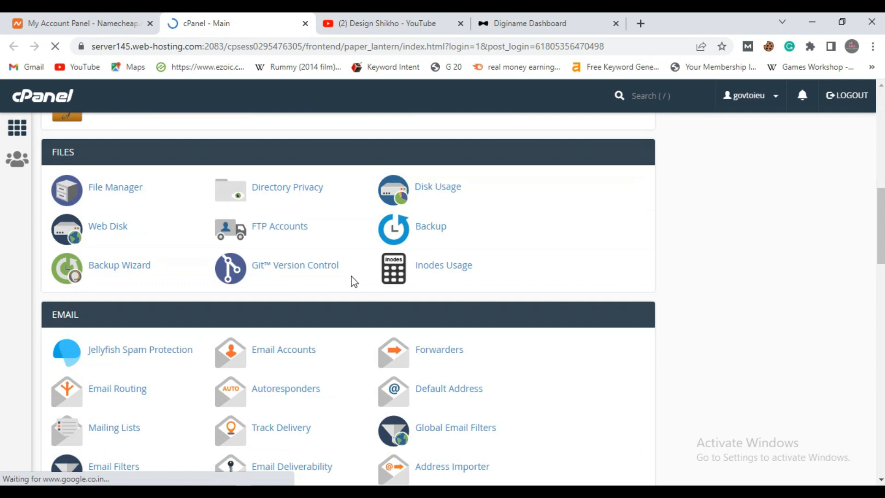
pyautogui.scroll(-4, 352, 279)
pyautogui.scroll(-6, 353, 290)
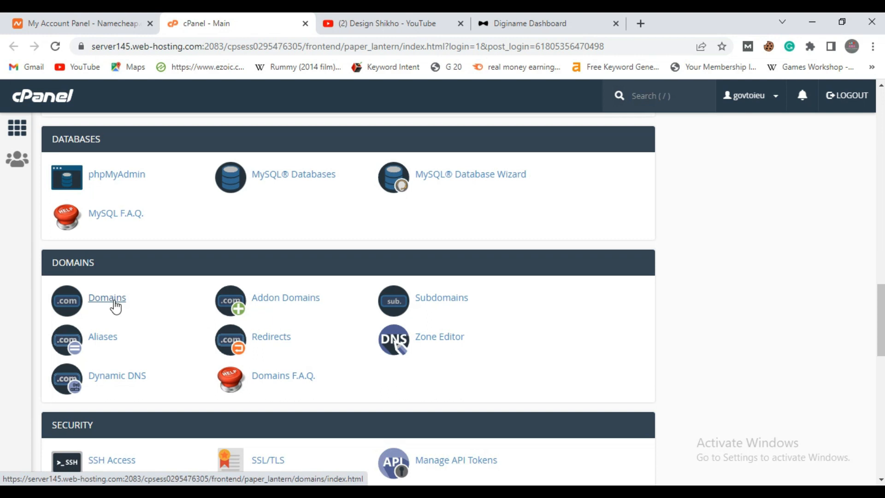
pyautogui.click(114, 307)
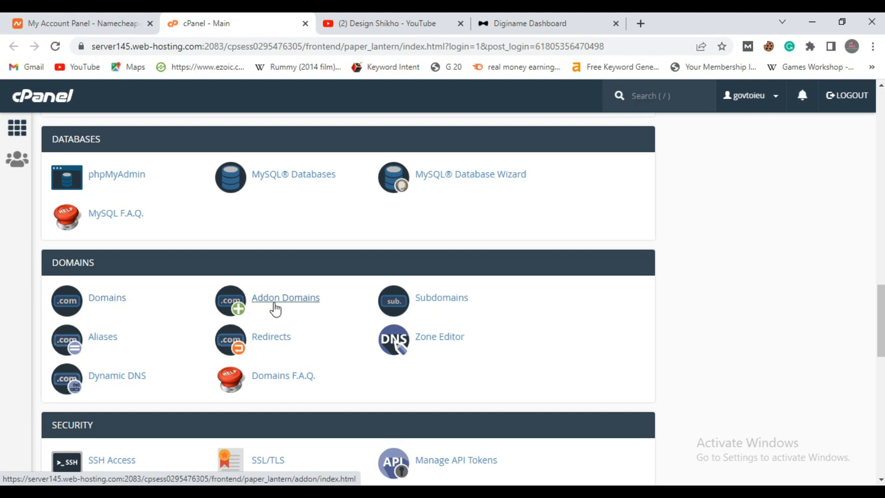
pyautogui.scroll(-1, 275, 309)
pyautogui.click(277, 271)
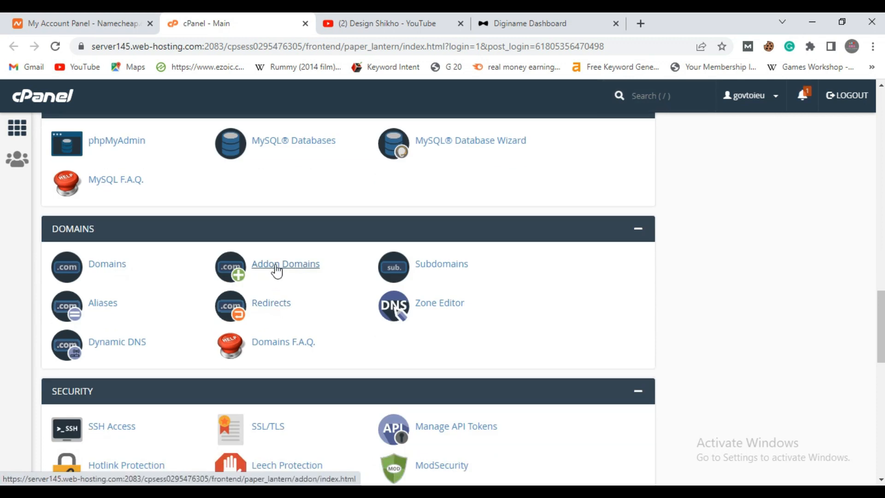
pyautogui.click(276, 271)
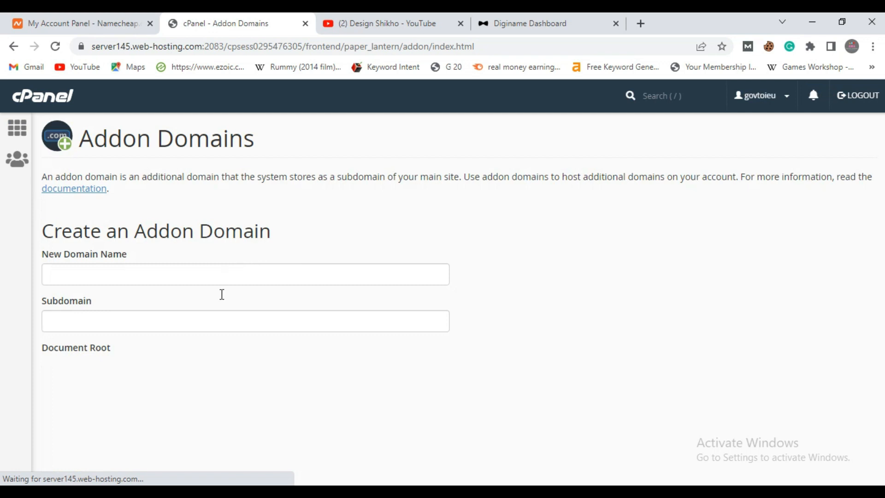
# - Paste designshikho.in as the New Domain Name and submit it with Add Domain
pyautogui.scroll(-1, 223, 310)
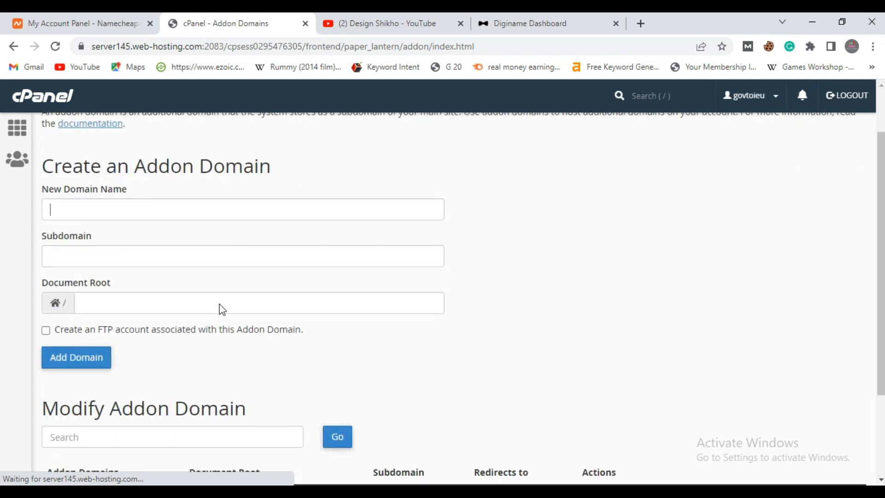
pyautogui.scroll(-3, 223, 309)
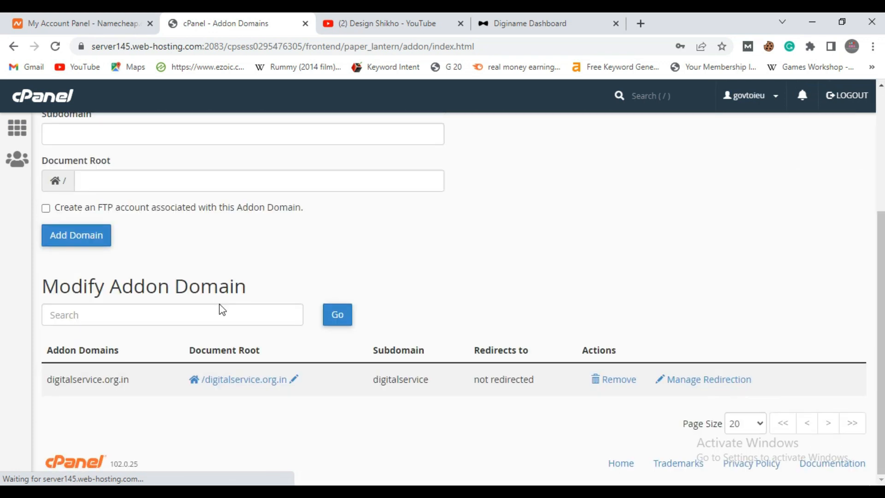
pyautogui.scroll(3, 130, 203)
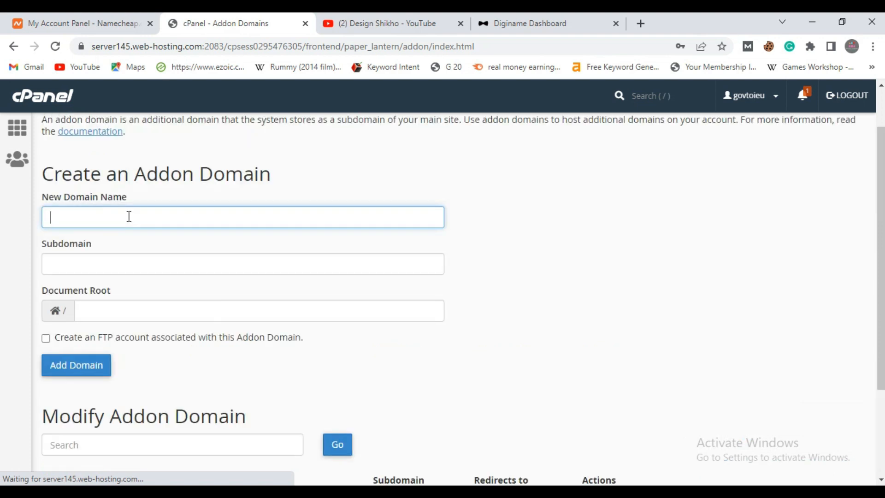
pyautogui.click(117, 219)
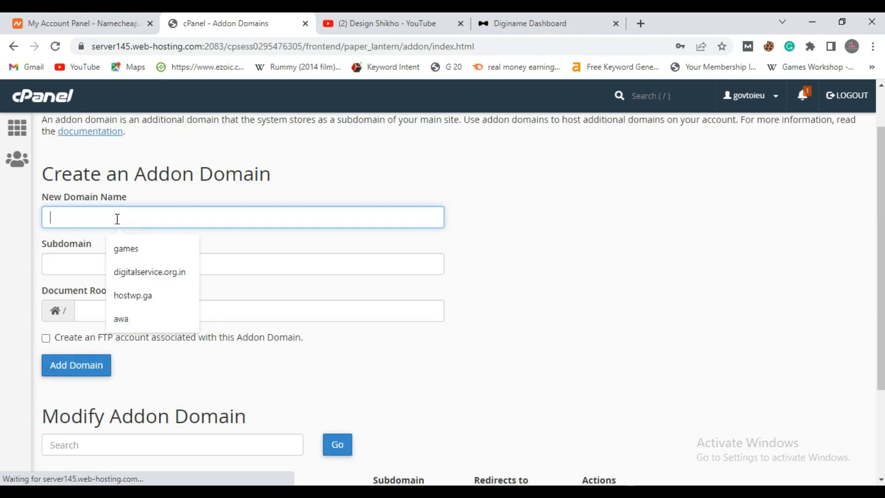
pyautogui.write('designshikho.in')
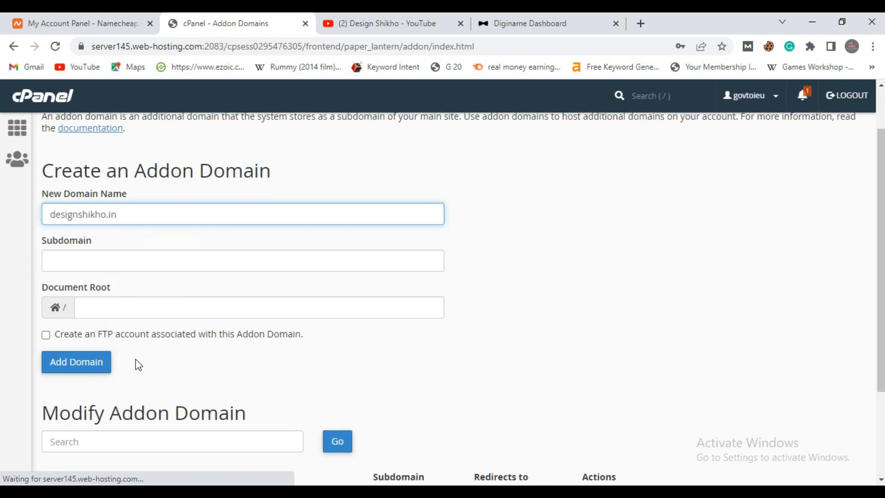
pyautogui.scroll(-1, 138, 366)
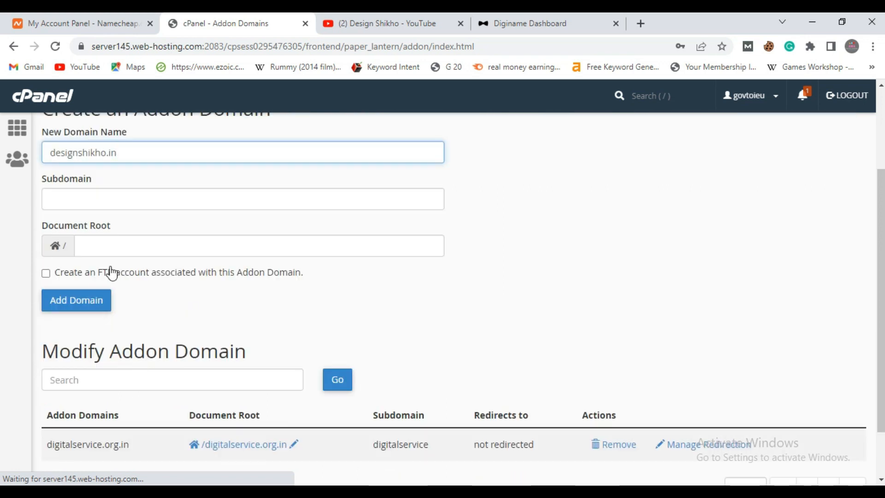
pyautogui.click(78, 306)
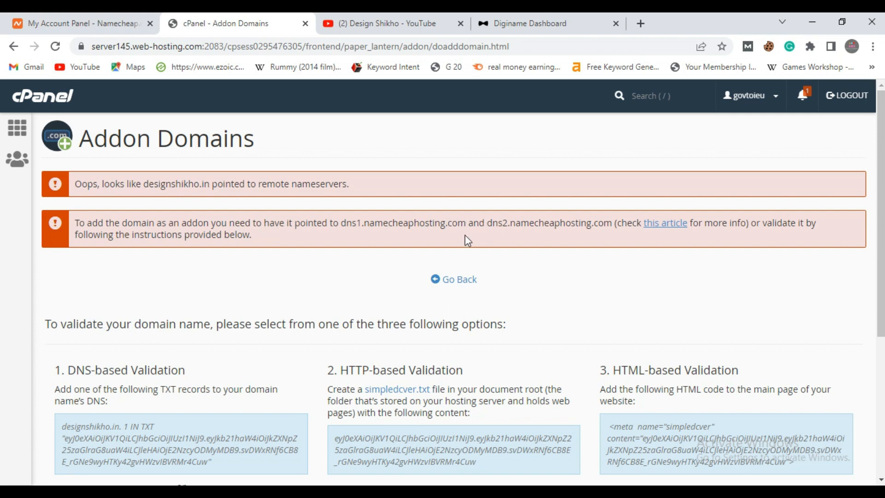
# - Review the validation options and select dns1.namecheaphosting.com in the nameserver error banner
pyautogui.scroll(-4, 232, 245)
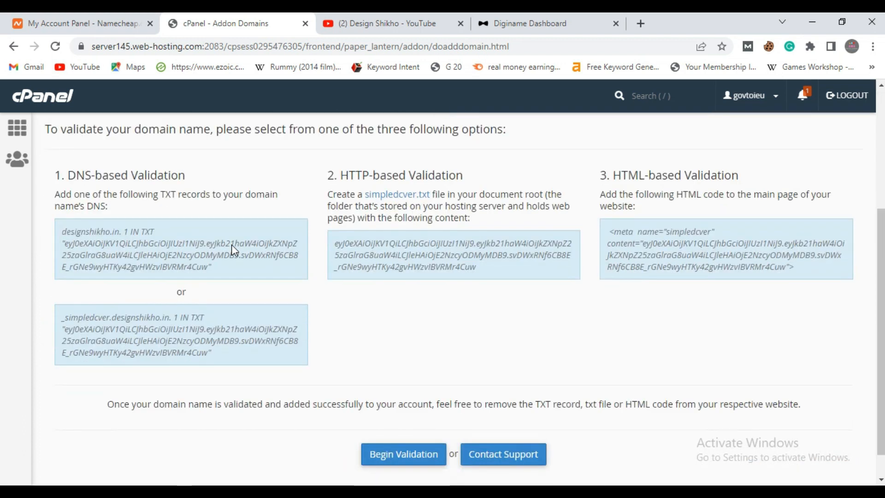
pyautogui.scroll(4, 231, 244)
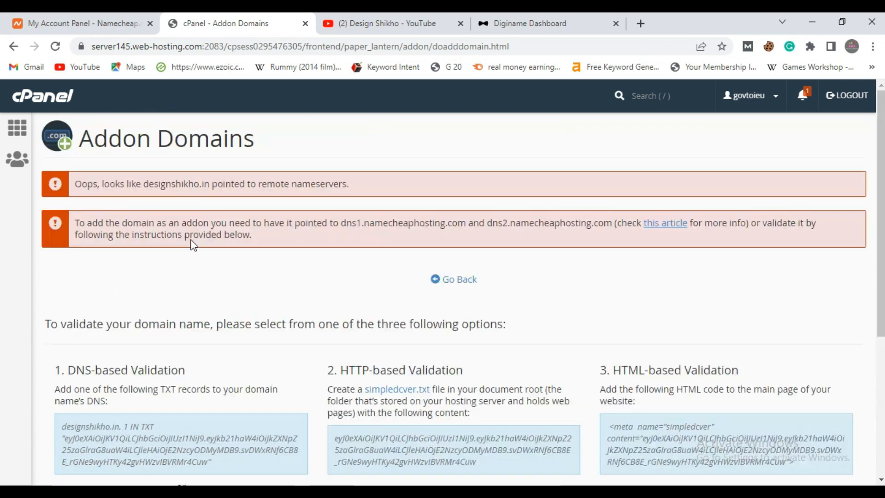
pyautogui.scroll(-1, 226, 249)
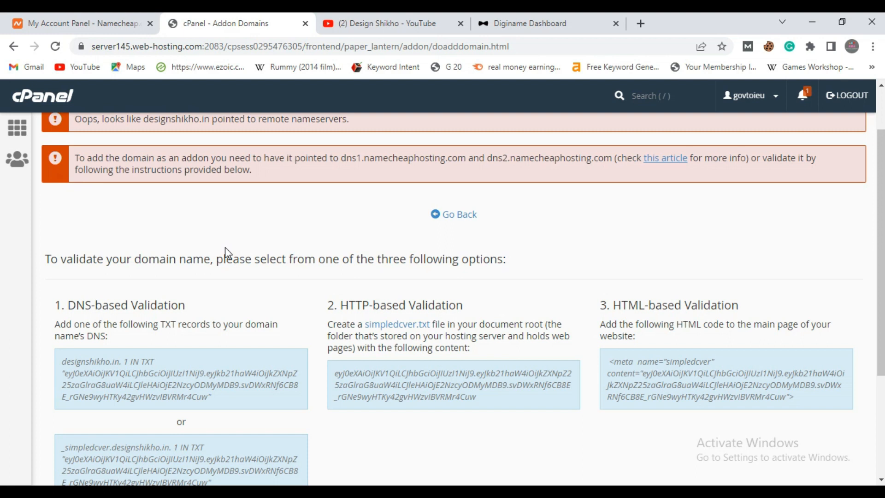
pyautogui.scroll(1, 225, 247)
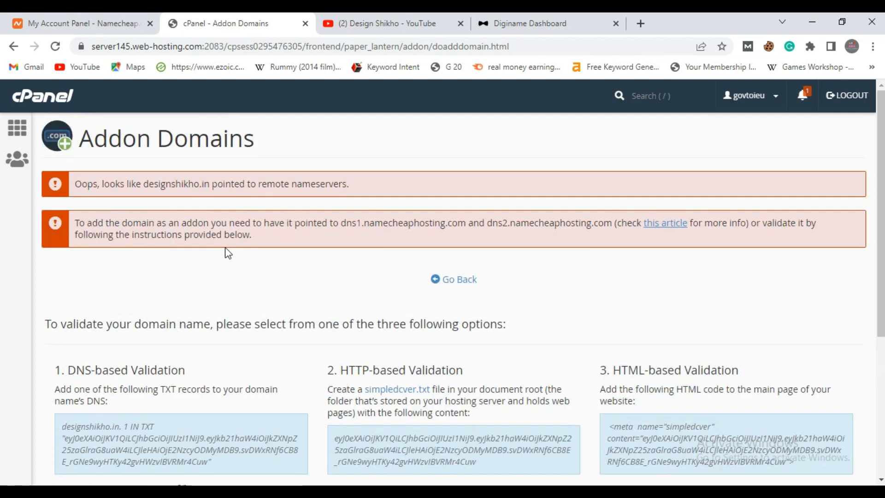
pyautogui.moveTo(341, 222); pyautogui.dragTo(466, 227)
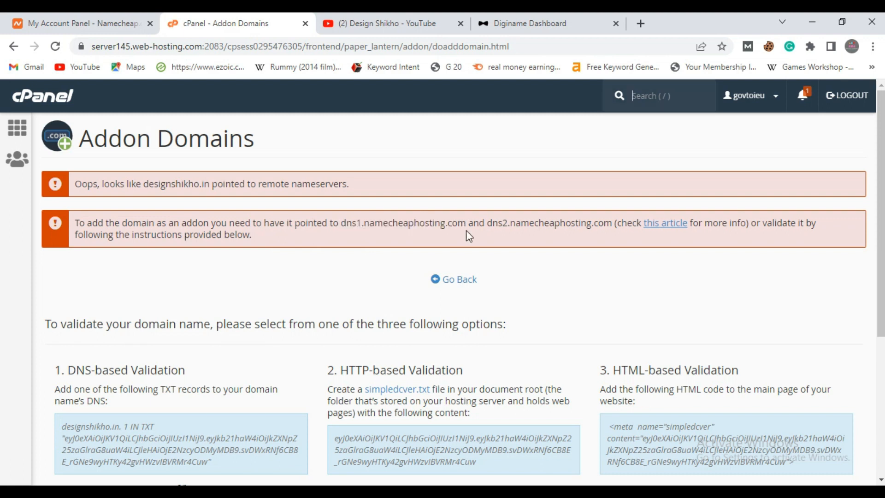
pyautogui.moveTo(466, 222); pyautogui.dragTo(345, 225)
pyautogui.hotkey('ctrl', 'c')
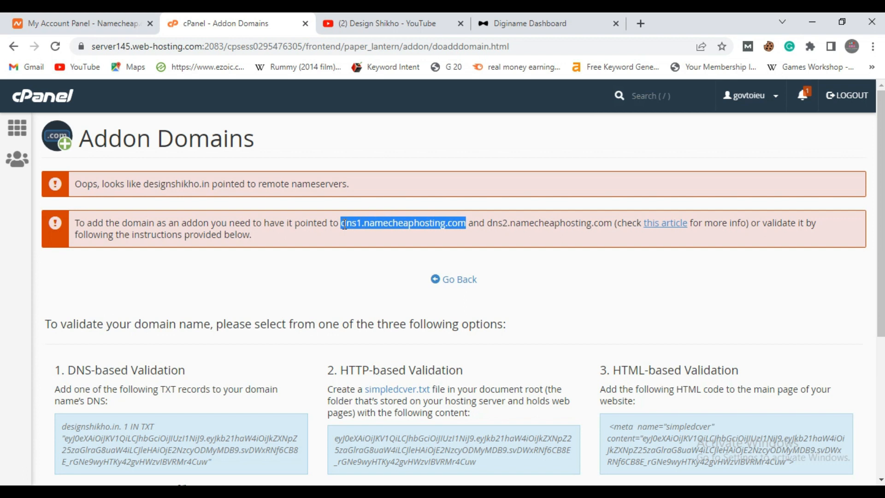
pyautogui.click(505, 23)
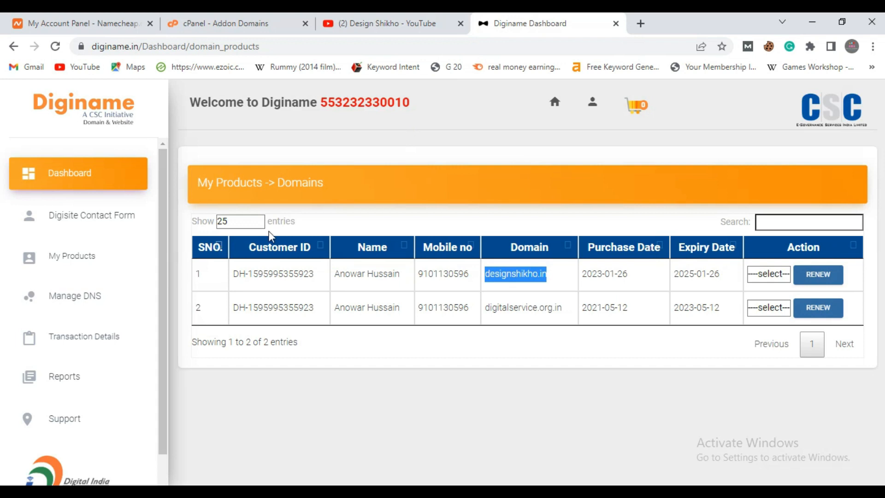
# - Search Diginame's Manage DNS by the account's mobile number and open designshikho.in from the results
pyautogui.click(73, 302)
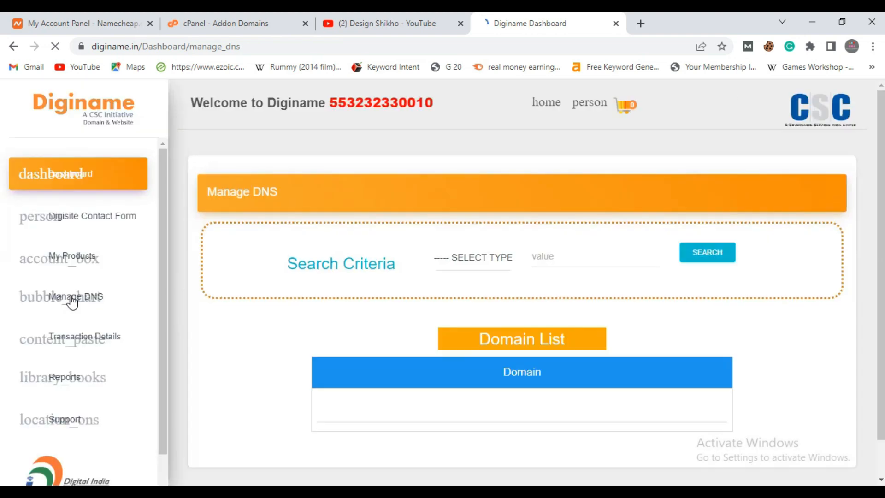
pyautogui.click(488, 258)
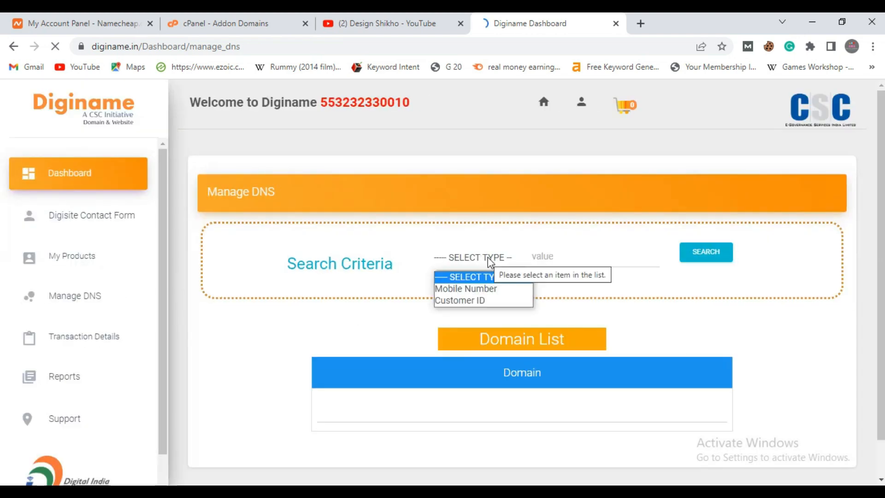
pyautogui.click(473, 291)
pyautogui.click(558, 261)
pyautogui.write('9101')
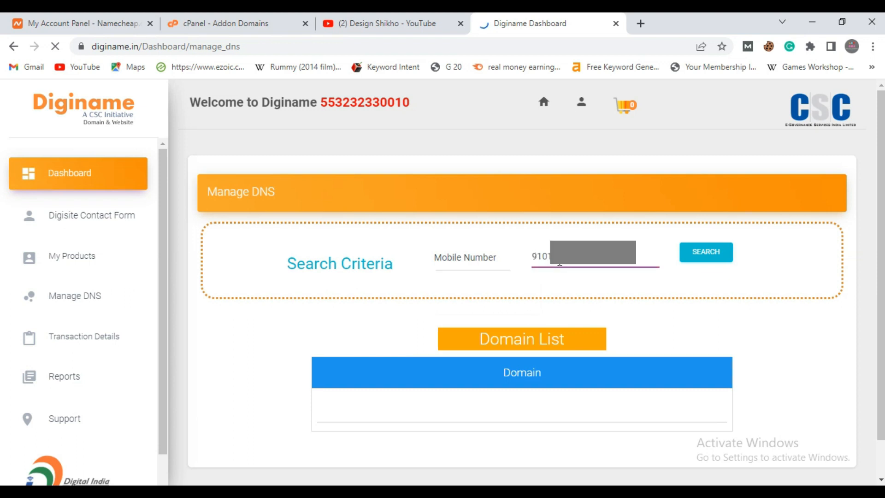
pyautogui.click(724, 259)
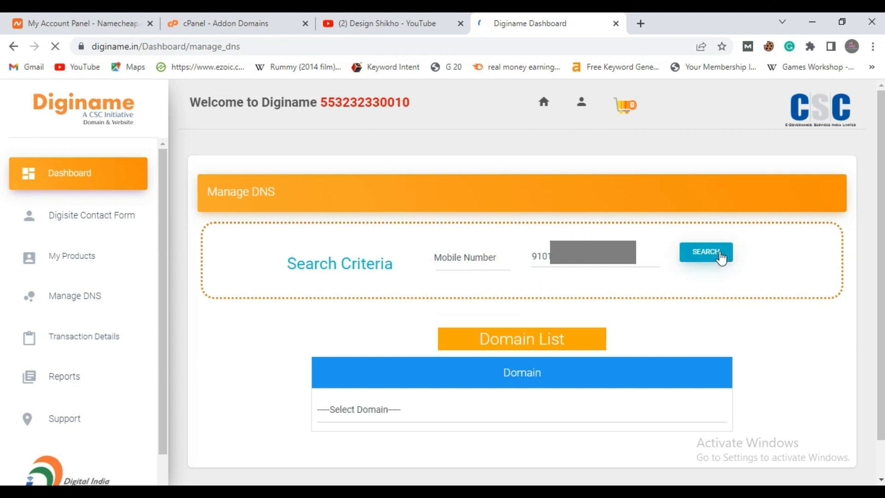
pyautogui.scroll(-1, 576, 309)
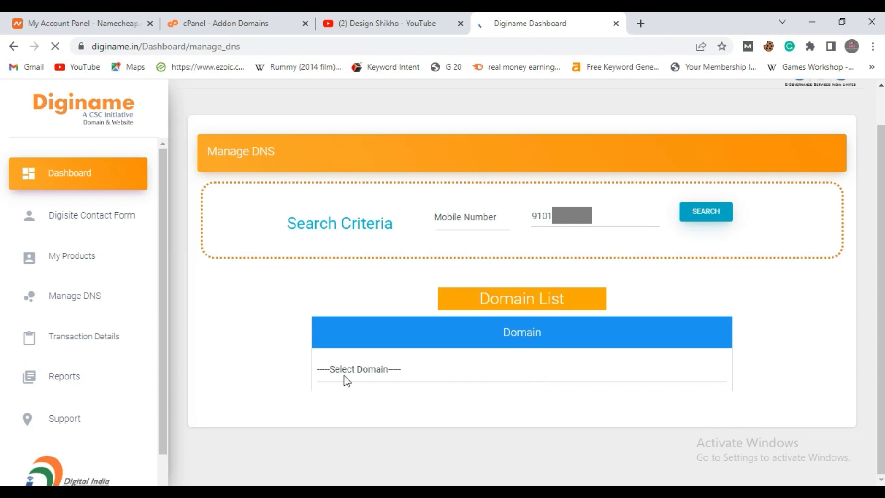
pyautogui.click(357, 375)
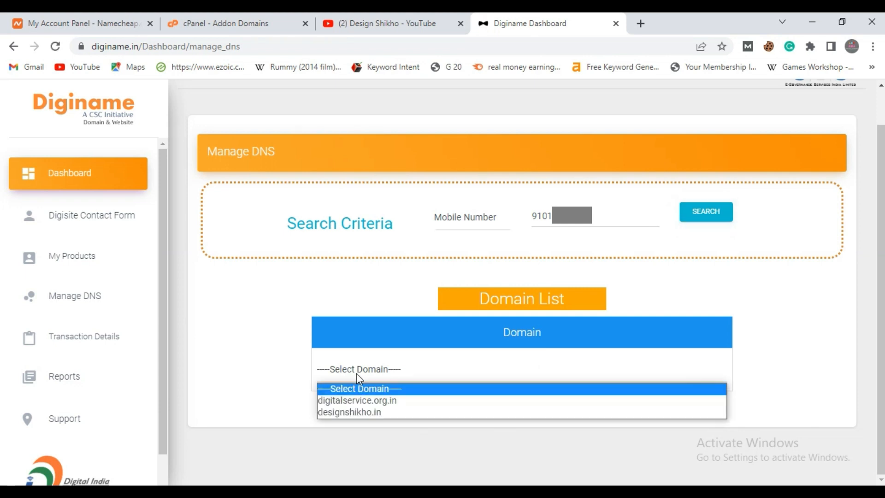
# - Load designshikho.in's details and select the Update Name Server service
pyautogui.click(363, 412)
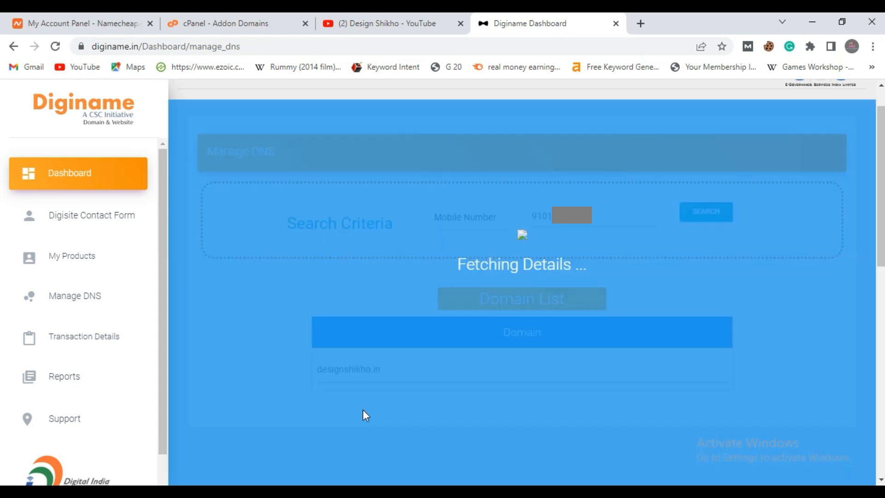
pyautogui.scroll(-3, 385, 400)
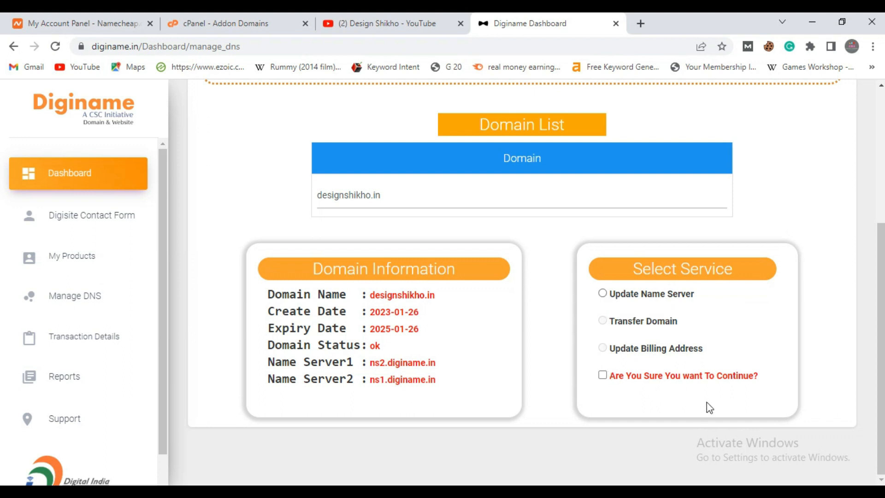
pyautogui.click(605, 298)
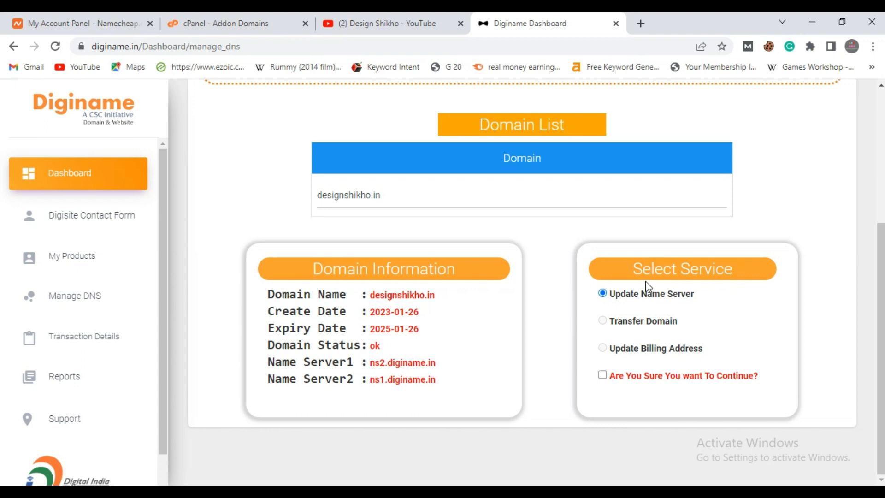
pyautogui.scroll(1, 643, 282)
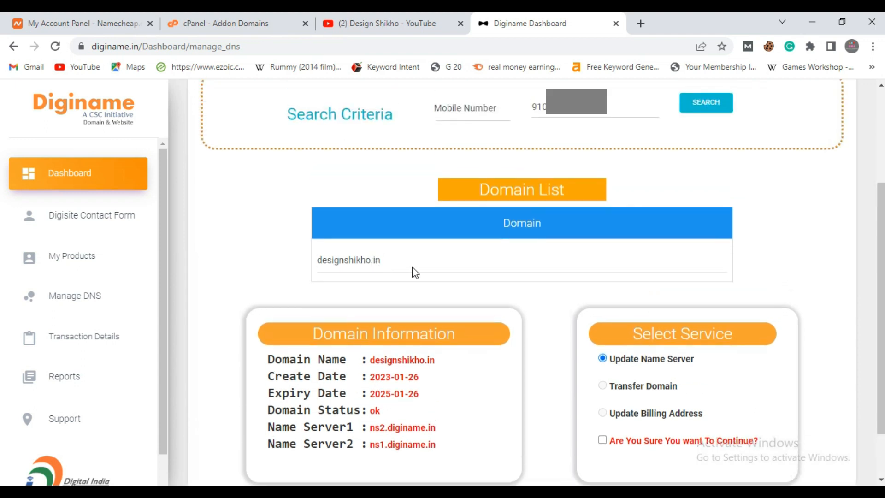
pyautogui.scroll(-1, 597, 295)
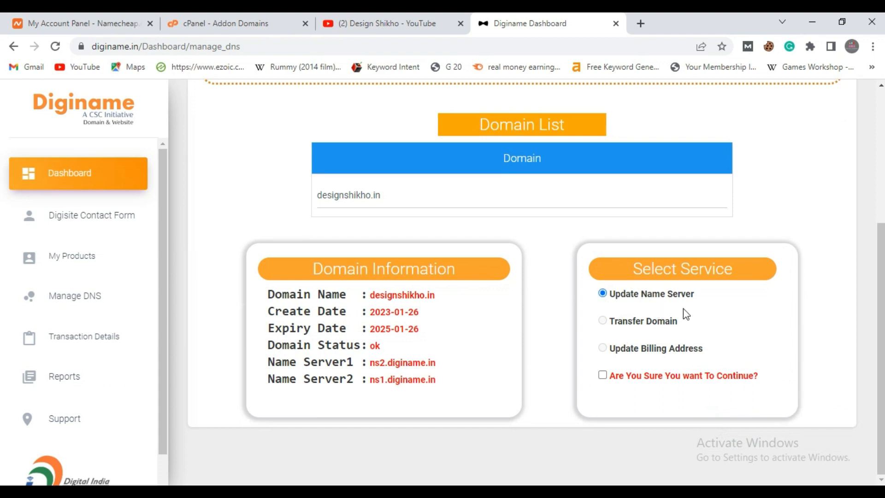
# - Confirm continuing, then paste dns1.namecheaphosting.com and dns2.namecheaphosting.com (copied from cPanel) as the name servers
pyautogui.click(603, 375)
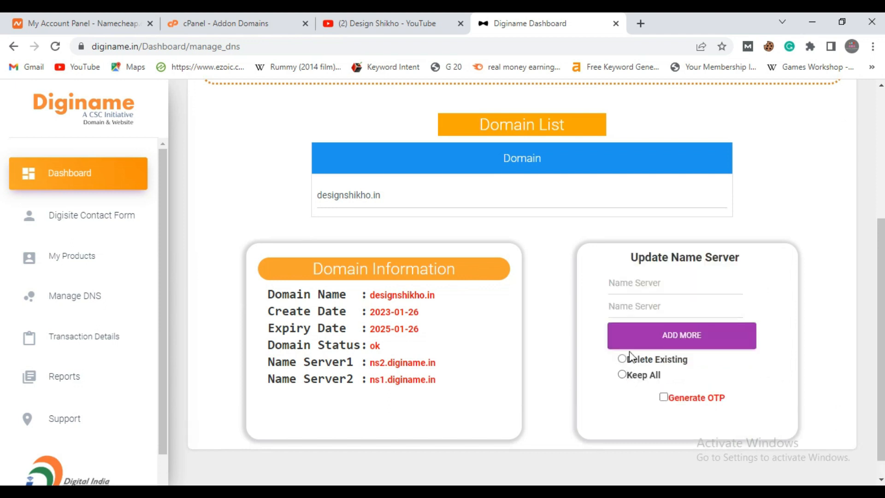
pyautogui.click(620, 288)
pyautogui.hotkey('ctrl', 'v')
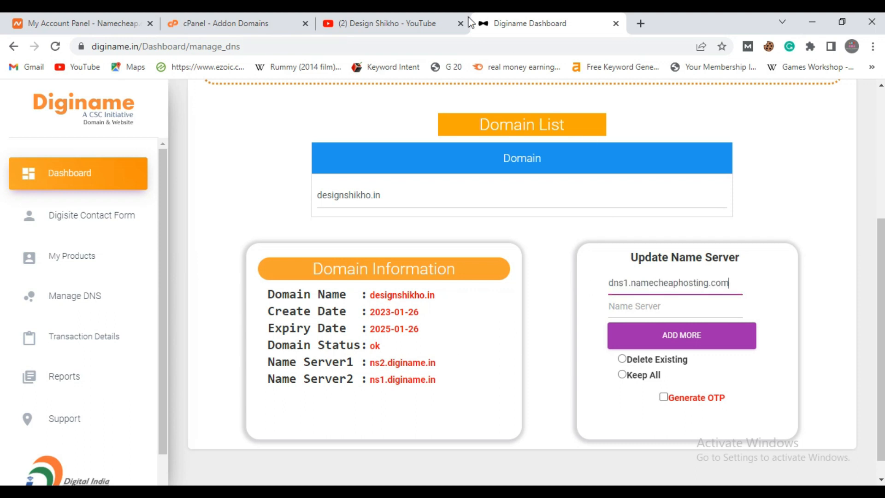
pyautogui.click(213, 24)
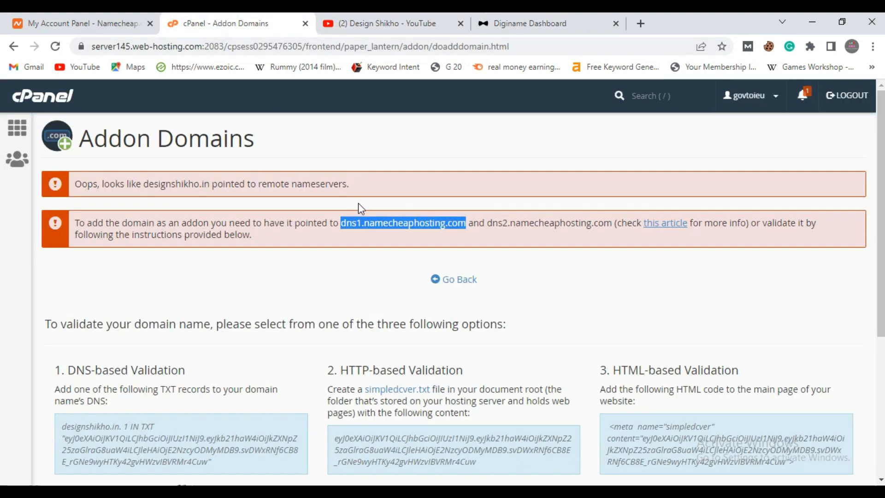
pyautogui.moveTo(486, 223); pyautogui.dragTo(613, 223)
pyautogui.hotkey('ctrl', 'c')
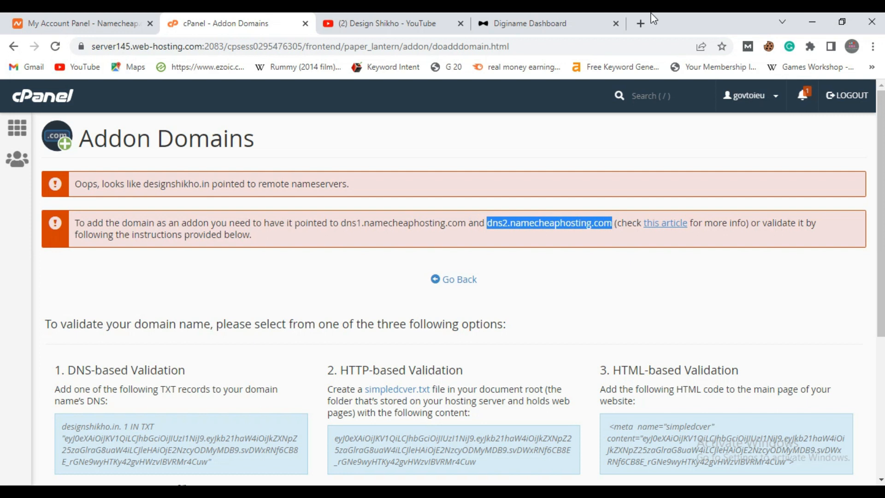
pyautogui.click(583, 21)
pyautogui.click(624, 309)
pyautogui.hotkey('ctrl', 'v')
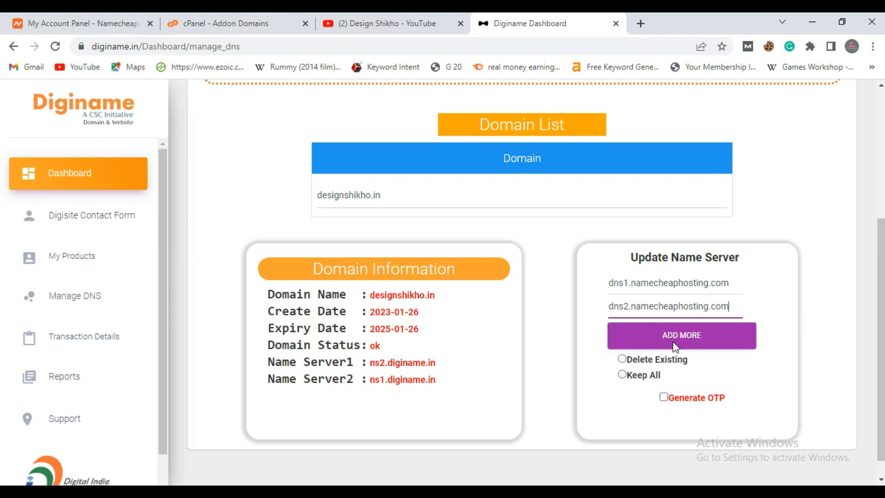
# - Choose Keep All, generate and submit the one-time code, and apply the name server update
pyautogui.click(623, 375)
pyautogui.click(664, 397)
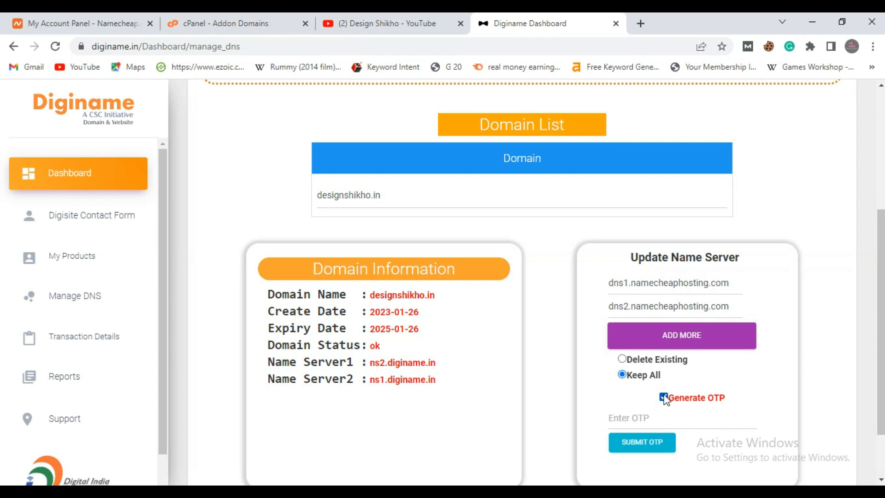
pyautogui.click(646, 418)
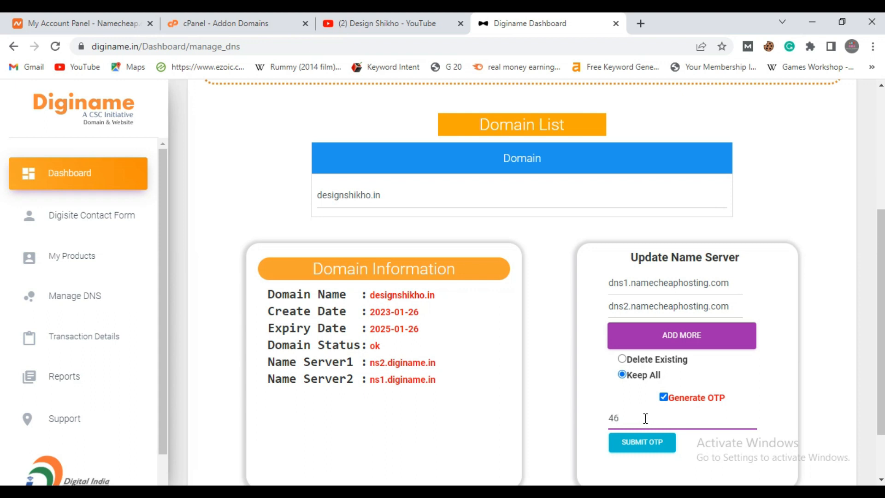
pyautogui.click(633, 446)
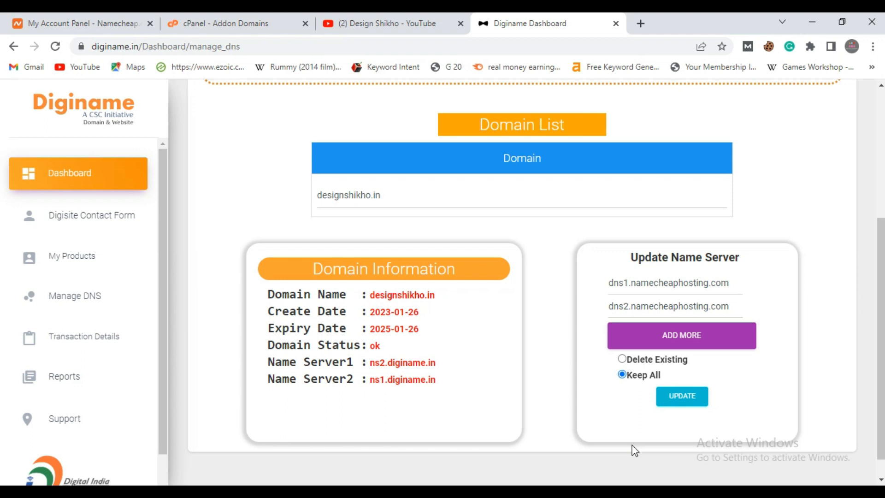
pyautogui.click(669, 401)
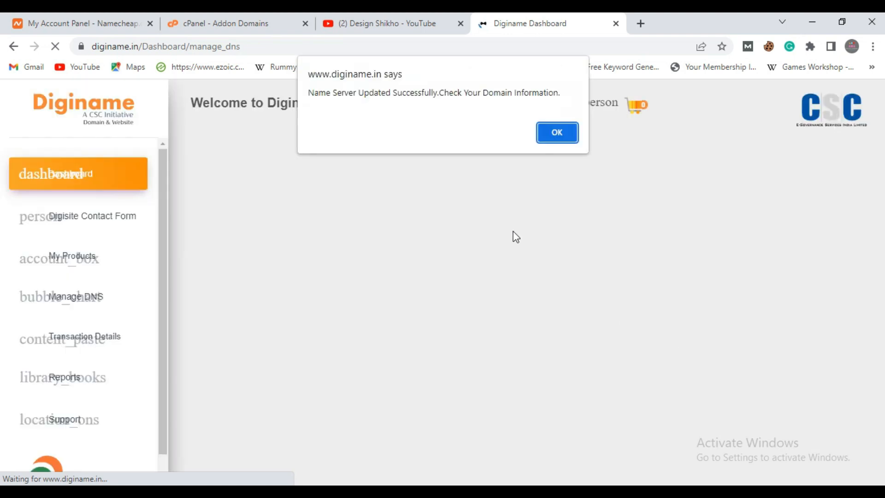
# - Dismiss the success alert and search the account's domains by the registered mobile number
pyautogui.click(557, 133)
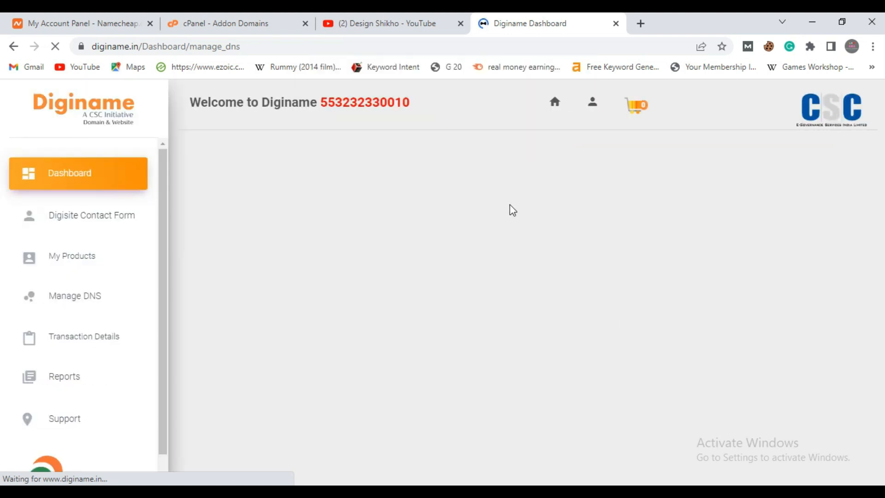
pyautogui.click(489, 259)
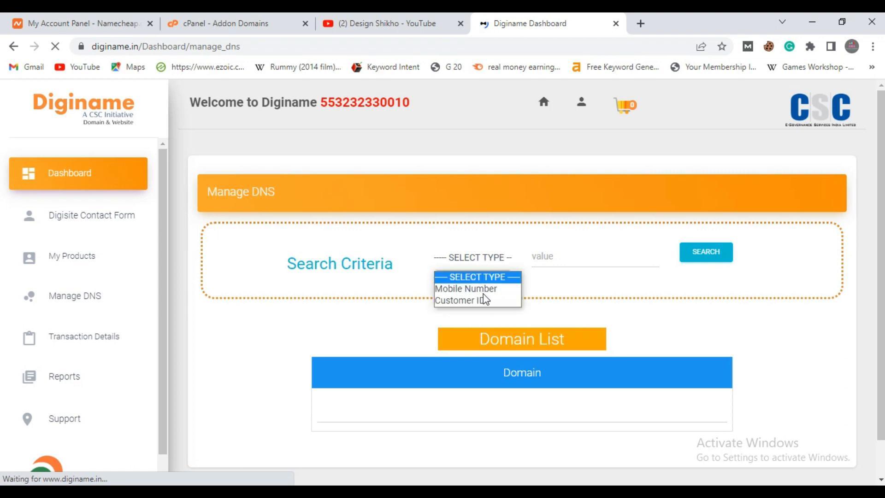
pyautogui.click(484, 290)
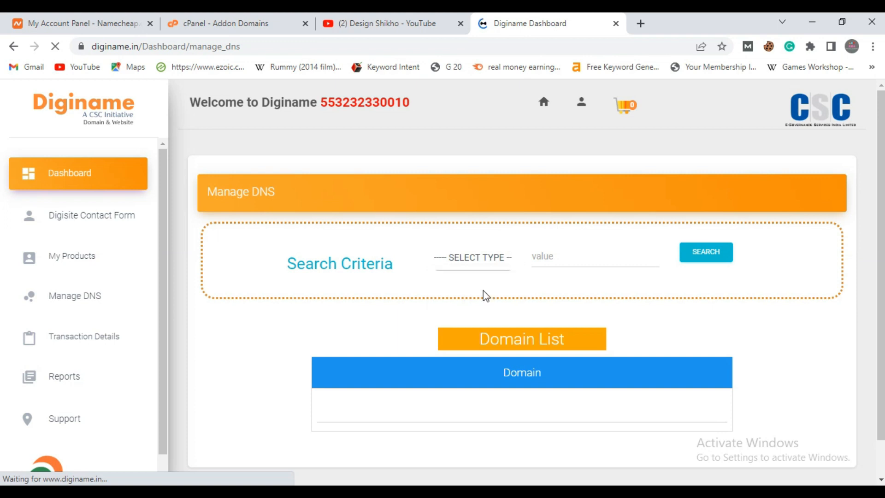
pyautogui.click(545, 259)
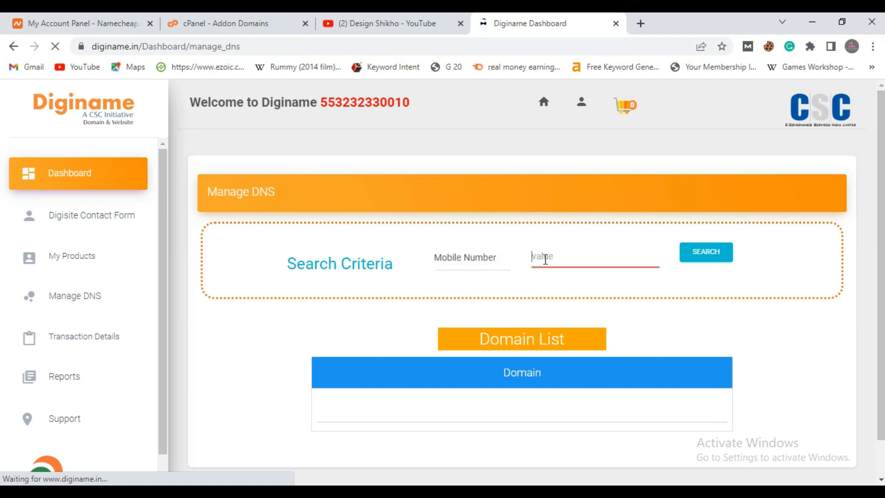
pyautogui.write('910113??')
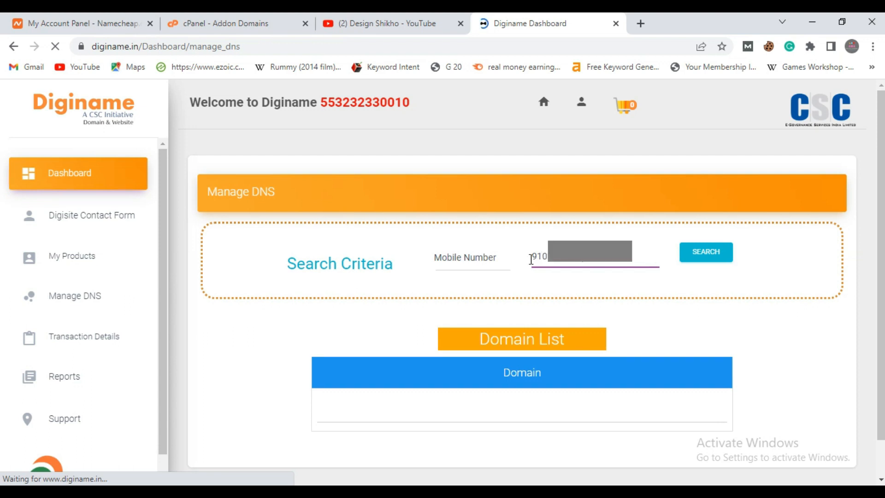
pyautogui.click(720, 258)
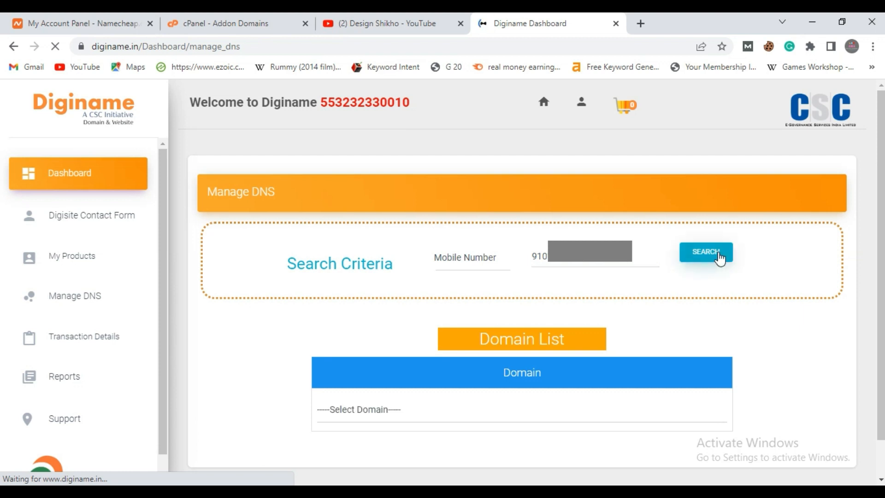
# - Select designshikho.in to show its four name servers and choose Update Name Server
pyautogui.click(388, 417)
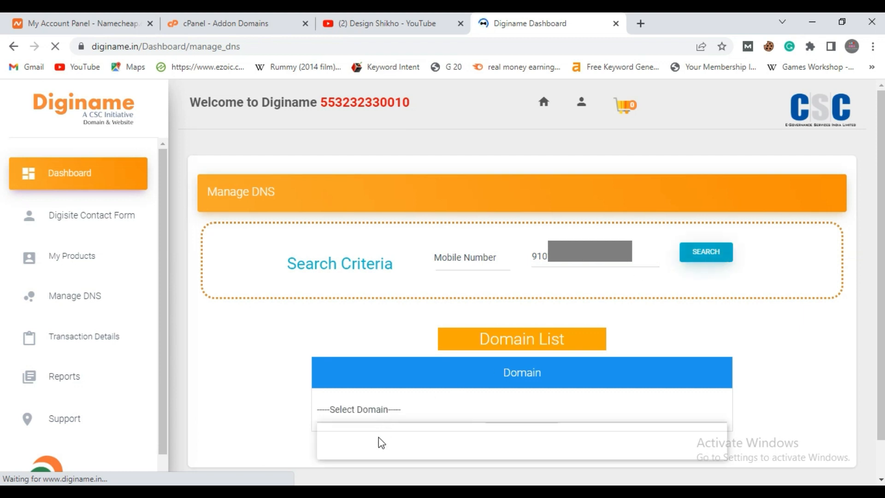
pyautogui.click(379, 451)
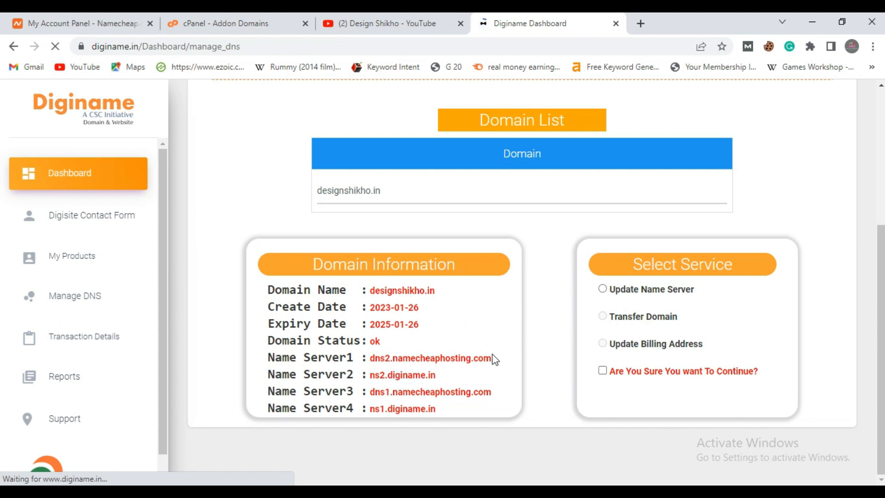
pyautogui.click(602, 289)
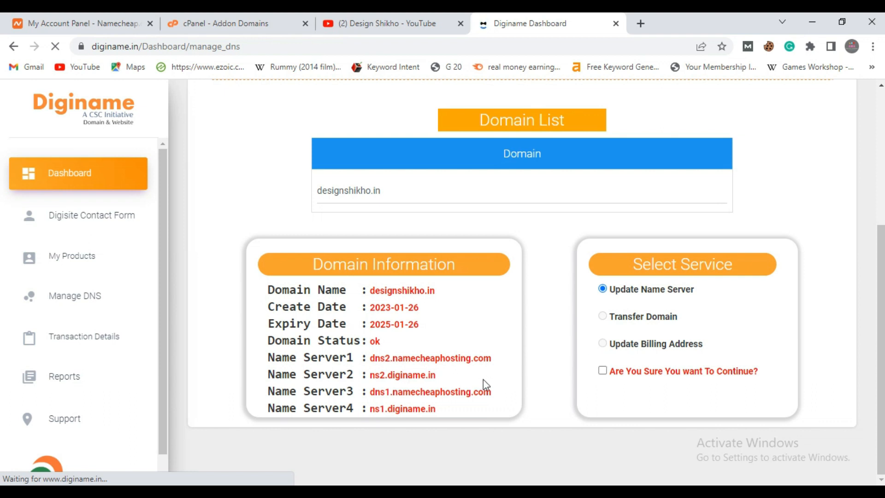
# - Confirm continuing and copy ns1.diginame.in and ns2.diginame.in from Domain Information into the Name Server fields
pyautogui.click(602, 371)
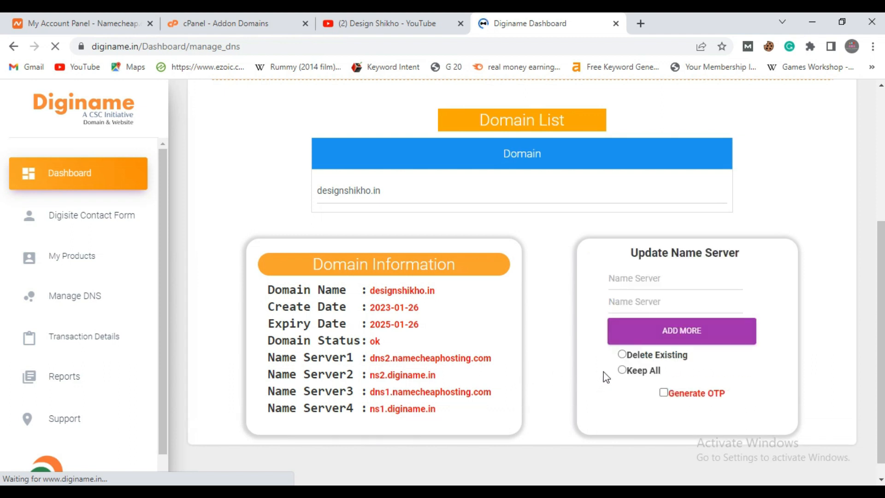
pyautogui.click(631, 280)
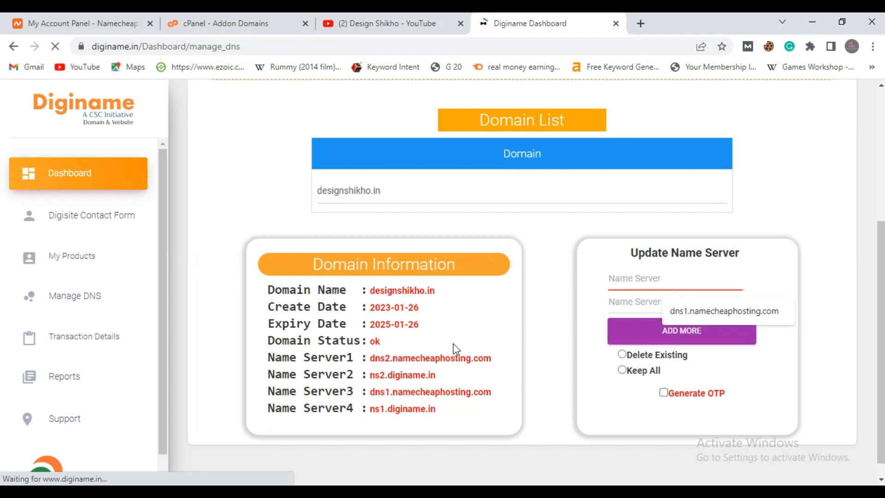
pyautogui.moveTo(443, 376); pyautogui.dragTo(369, 381)
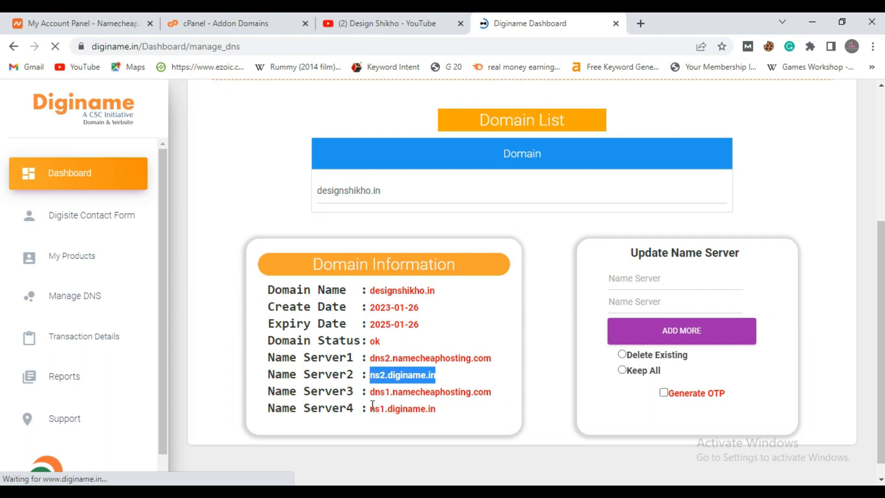
pyautogui.moveTo(370, 406); pyautogui.dragTo(438, 417)
pyautogui.hotkey('ctrl', 'c')
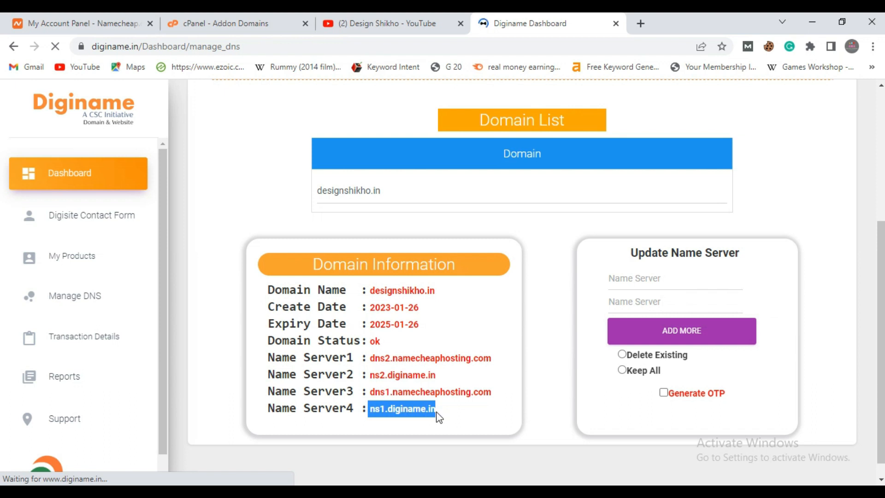
pyautogui.click(653, 287)
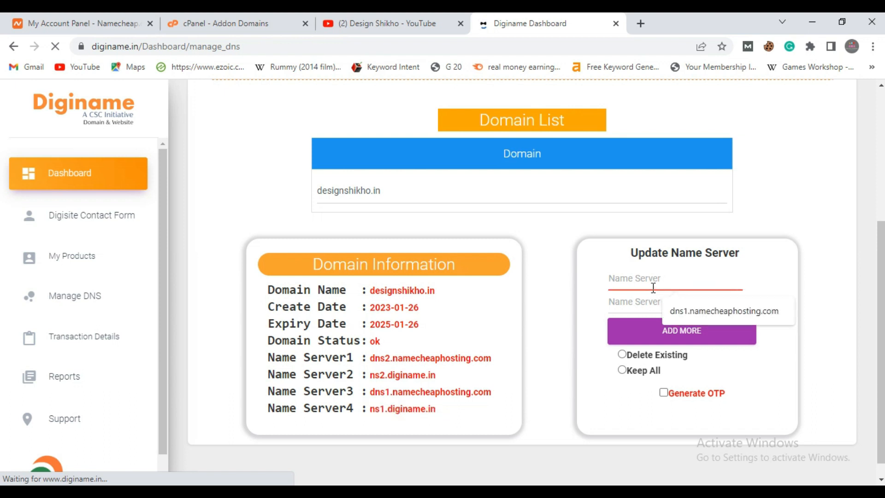
pyautogui.hotkey('ctrl', 'v')
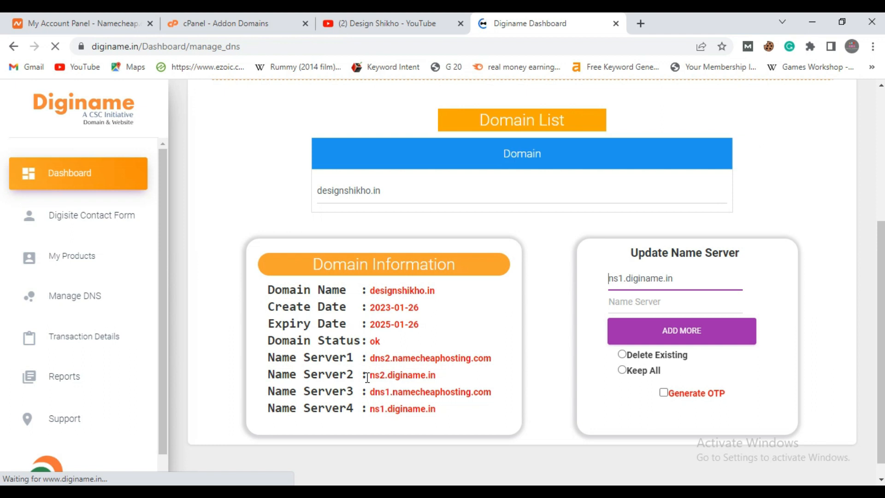
pyautogui.moveTo(372, 380); pyautogui.dragTo(437, 385)
pyautogui.hotkey('ctrl', 'c')
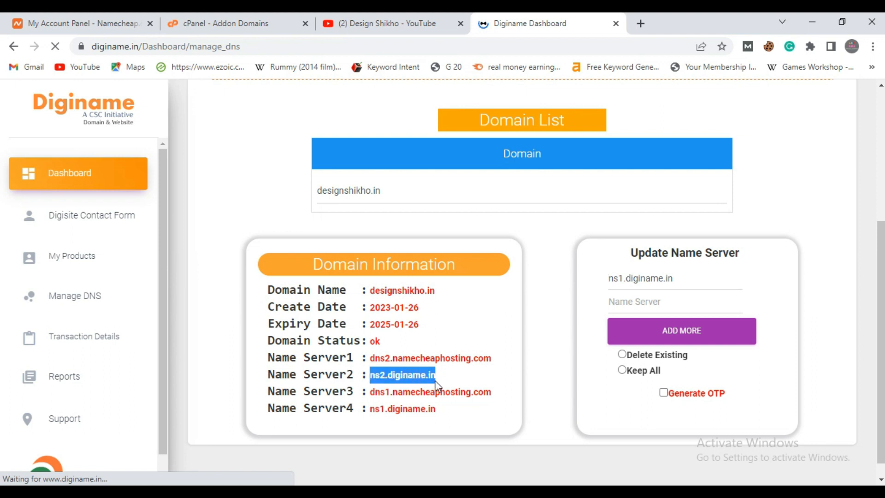
pyautogui.click(666, 308)
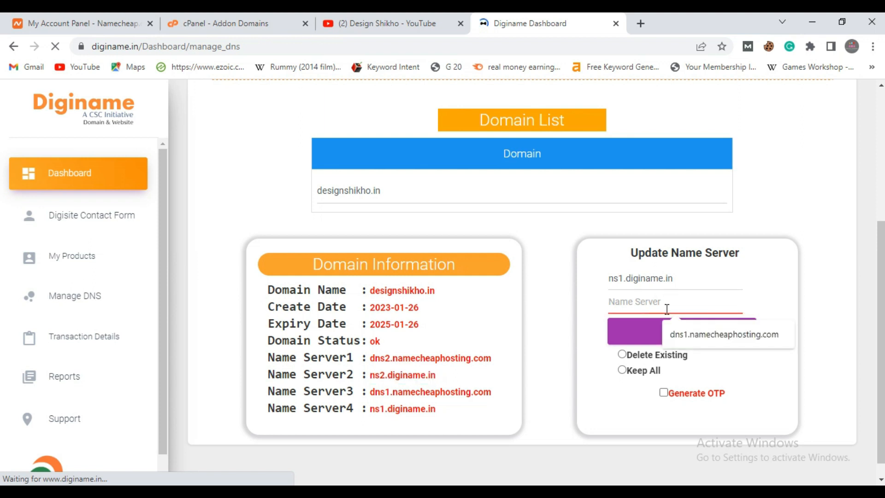
pyautogui.hotkey('ctrl', 'v')
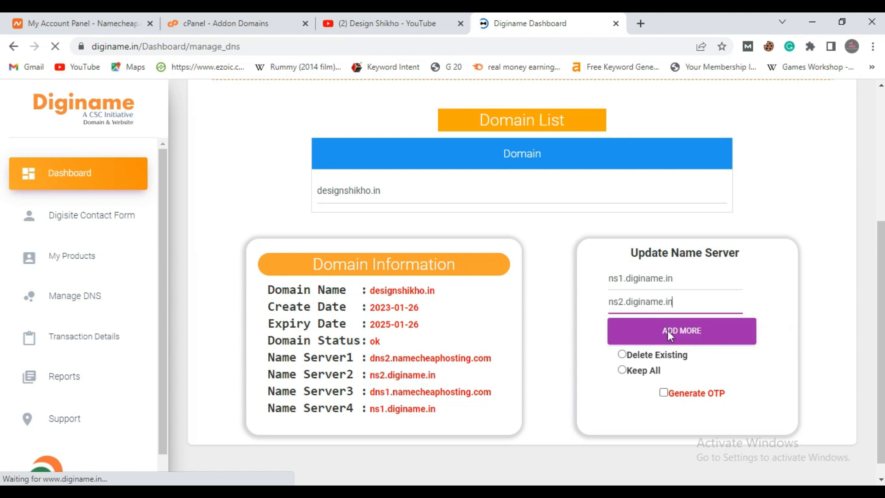
# - Choose Delete Existing, generate and submit the one-time code, and apply the update
pyautogui.click(638, 353)
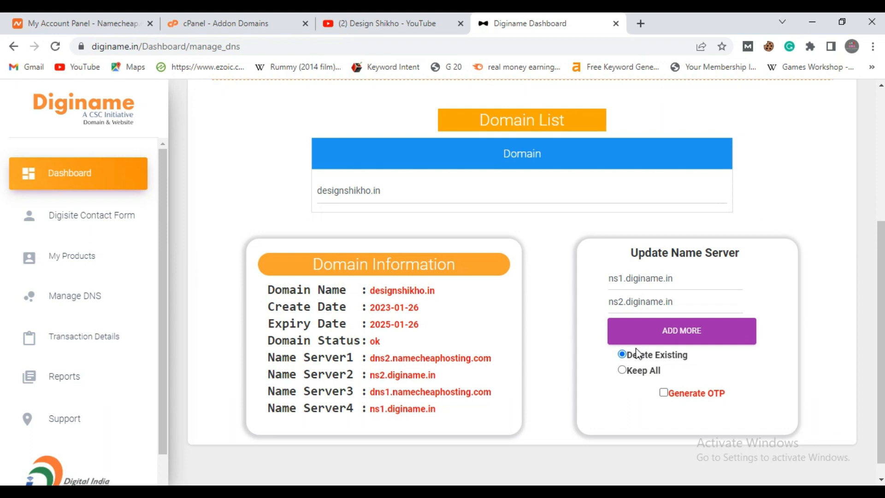
pyautogui.click(664, 393)
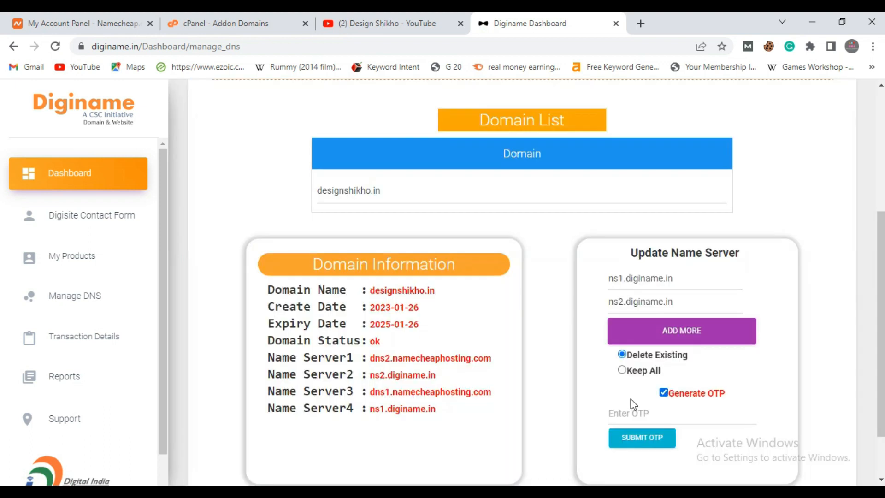
pyautogui.click(632, 410)
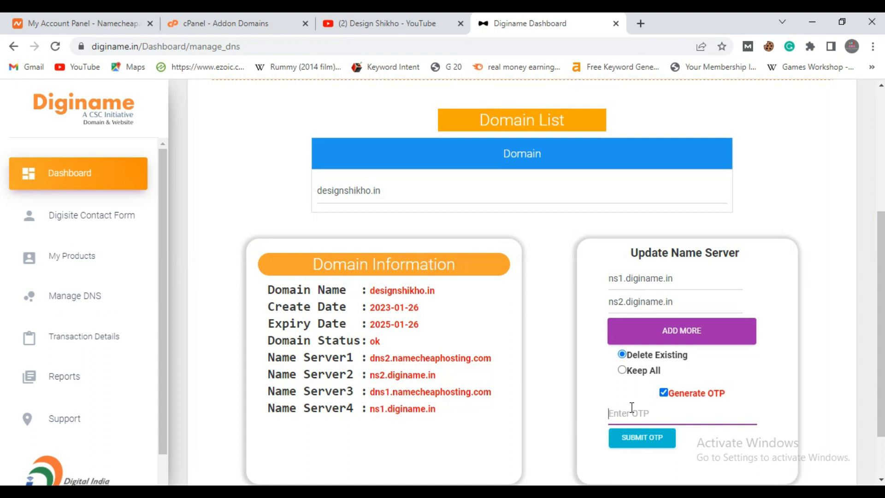
pyautogui.click(631, 436)
pyautogui.click(682, 393)
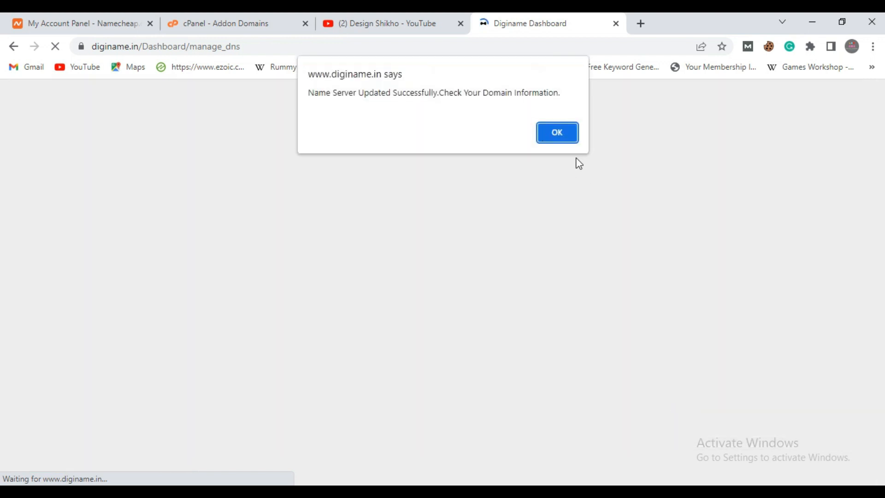
# - Dismiss the success alert and search domains by the account's mobile number
pyautogui.click(549, 139)
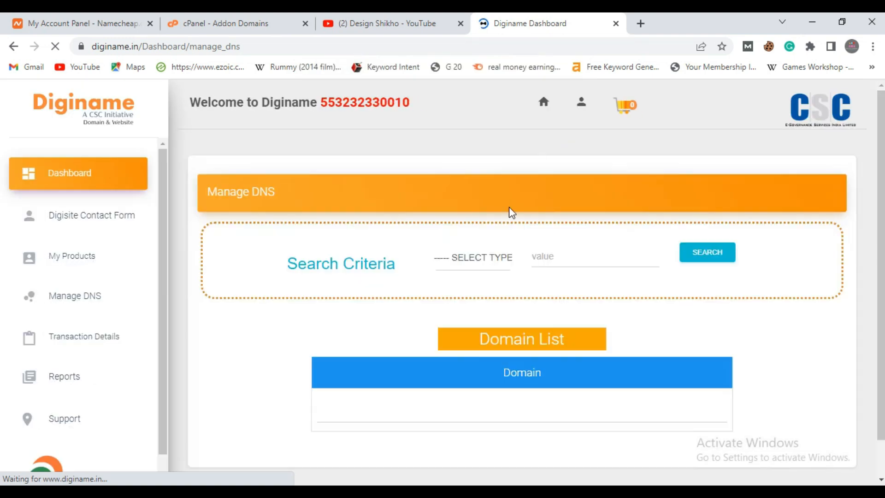
pyautogui.click(484, 264)
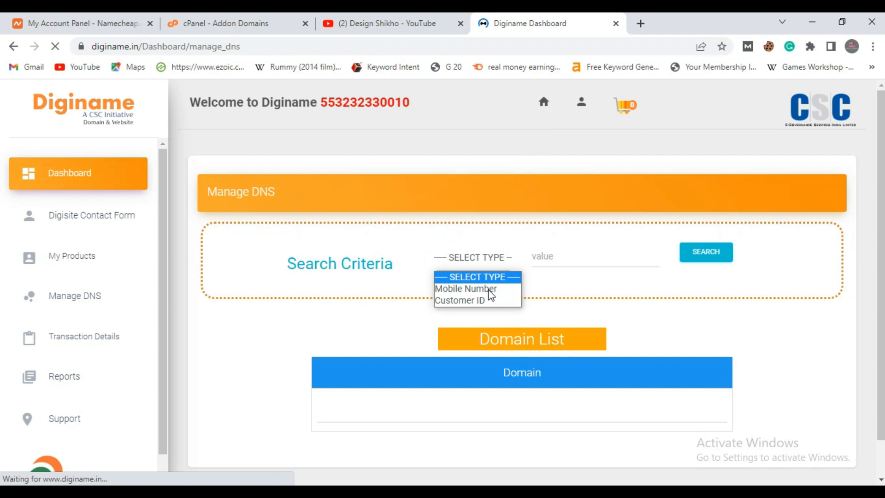
pyautogui.press('Down')
pyautogui.press('Return')
pyautogui.click(569, 259)
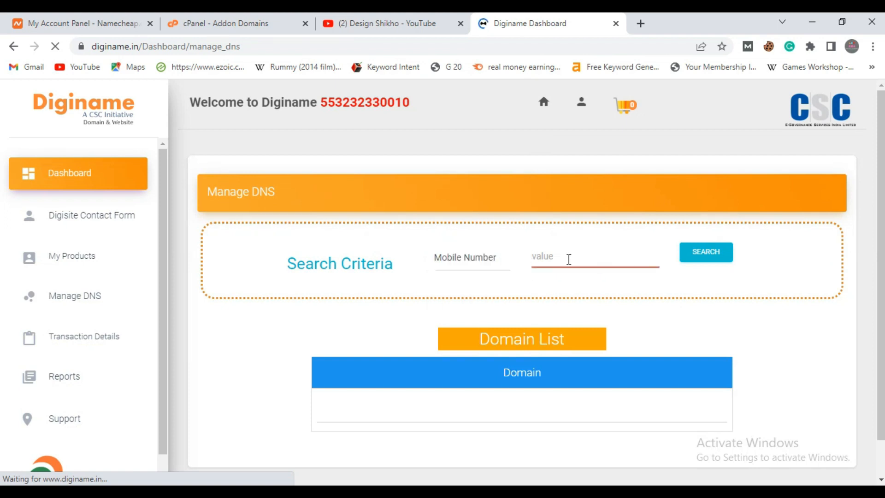
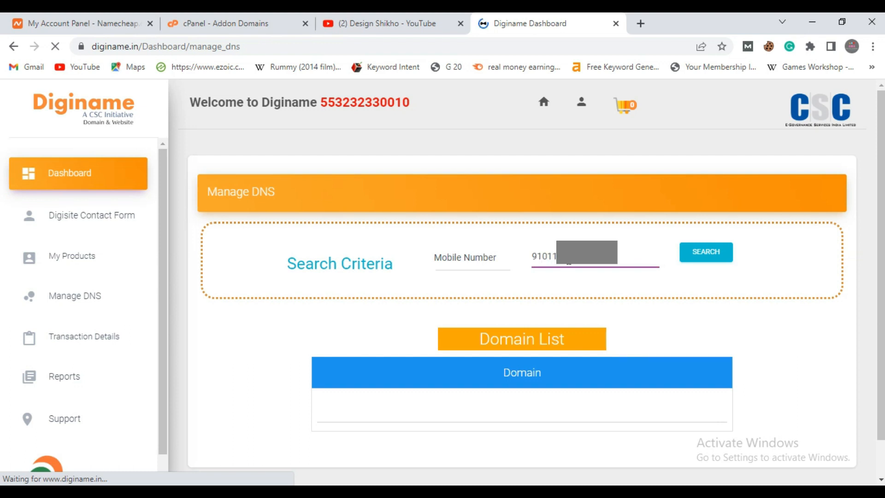
pyautogui.click(695, 256)
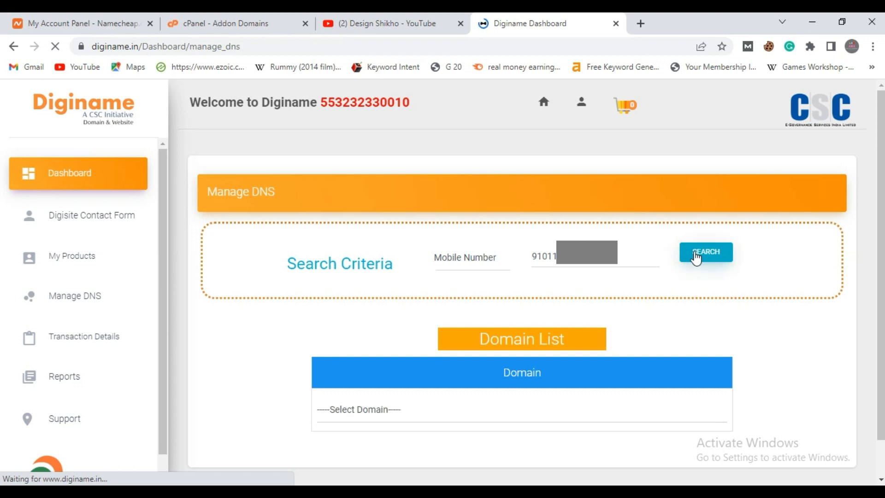
# - Select designshikho.in and view its inactive status with empty name server fields
pyautogui.click(381, 416)
pyautogui.click(391, 451)
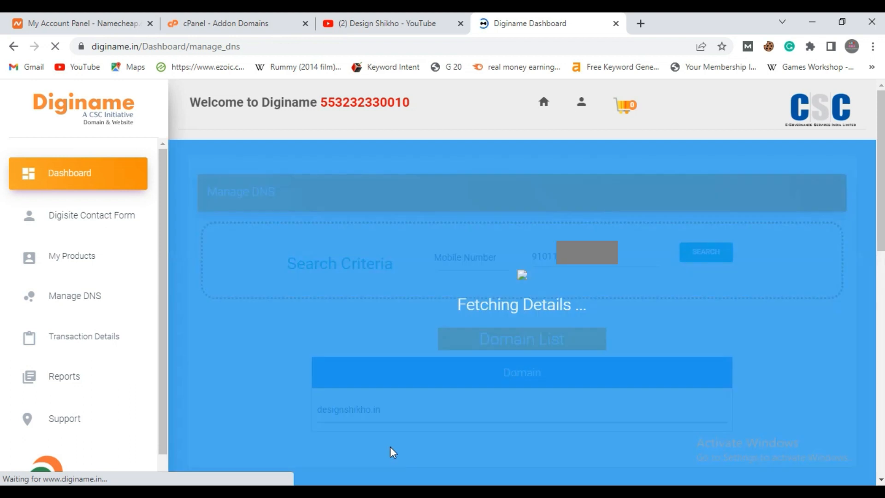
pyautogui.scroll(-5, 401, 394)
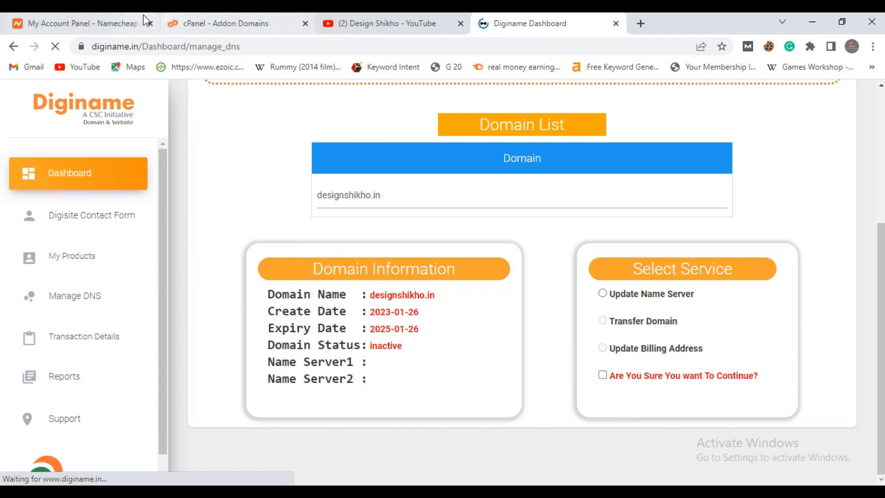
pyautogui.click(220, 23)
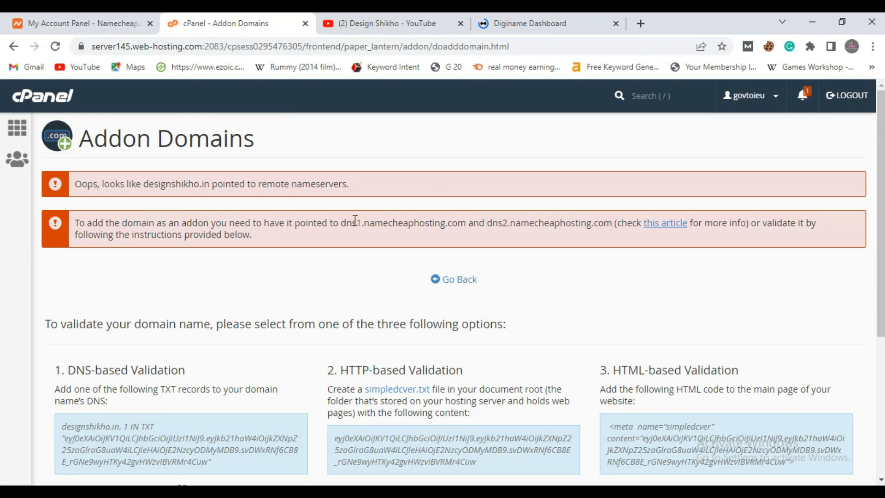
pyautogui.moveTo(346, 222); pyautogui.dragTo(465, 227)
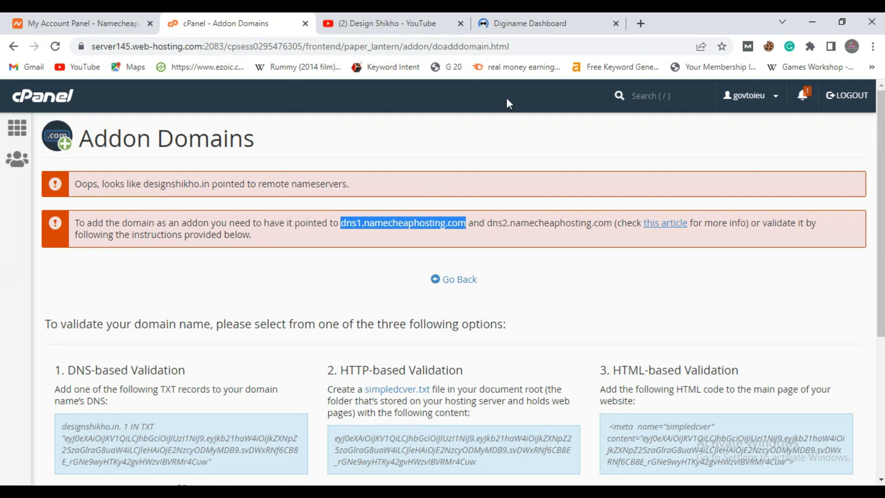
pyautogui.click(507, 22)
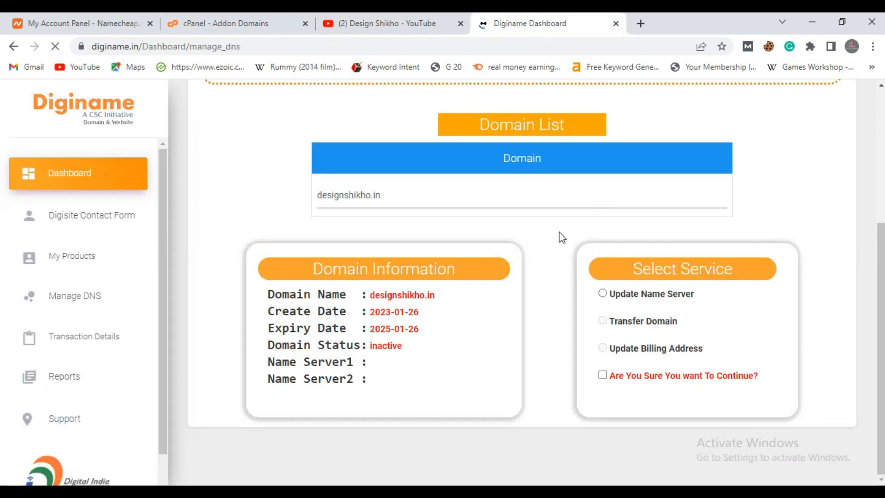
# - Choose Update Name Server and fill in dns1.namecheaphosting.com and dns2.namecheaphosting.com
pyautogui.click(603, 293)
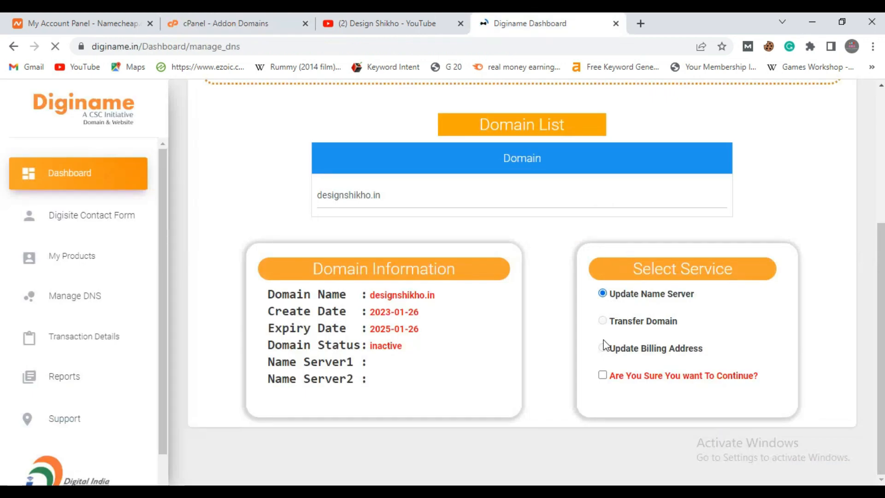
pyautogui.click(605, 375)
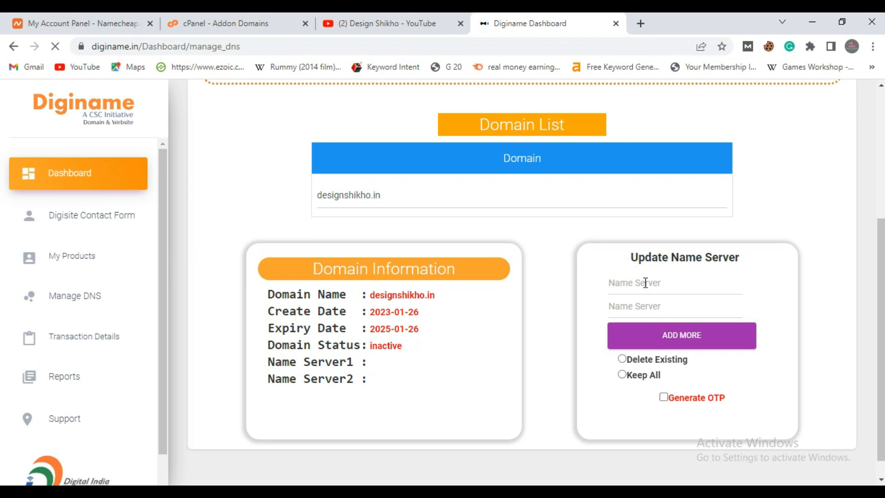
pyautogui.click(645, 283)
pyautogui.press('Down')
pyautogui.press('Return')
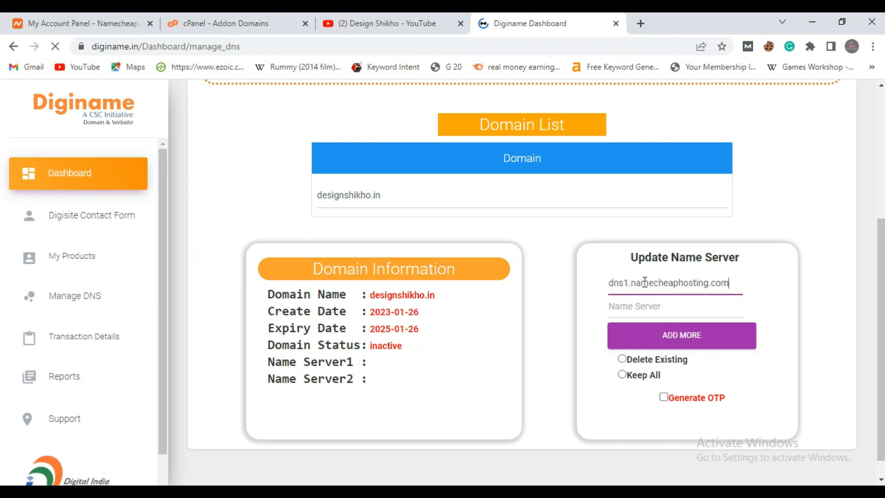
pyautogui.click(647, 309)
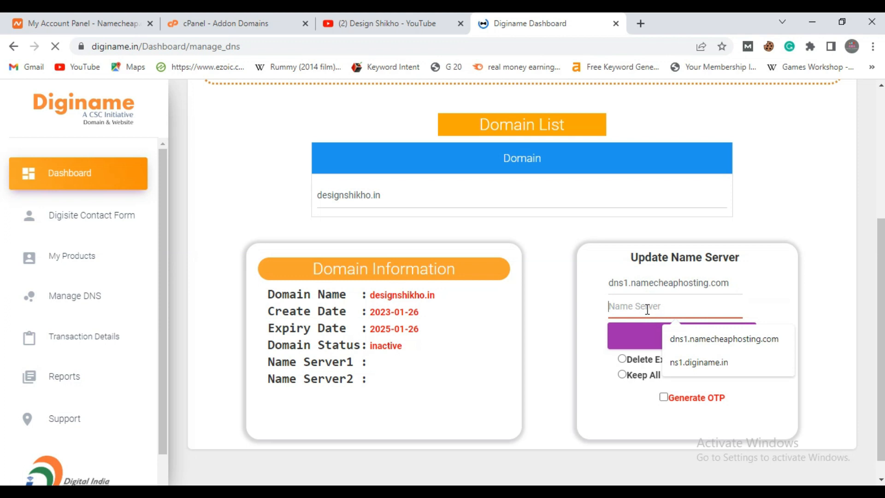
pyautogui.press('Down')
pyautogui.press('Return')
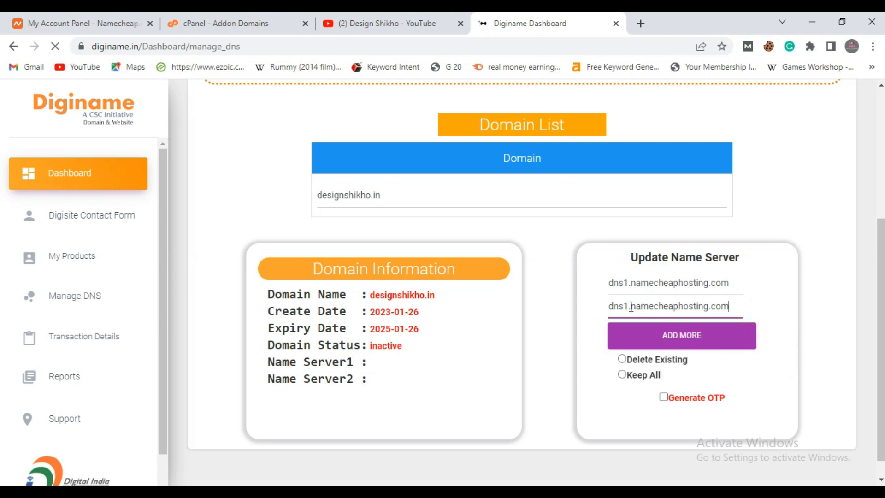
pyautogui.click(628, 306)
pyautogui.press('BackSpace')
pyautogui.write('2')
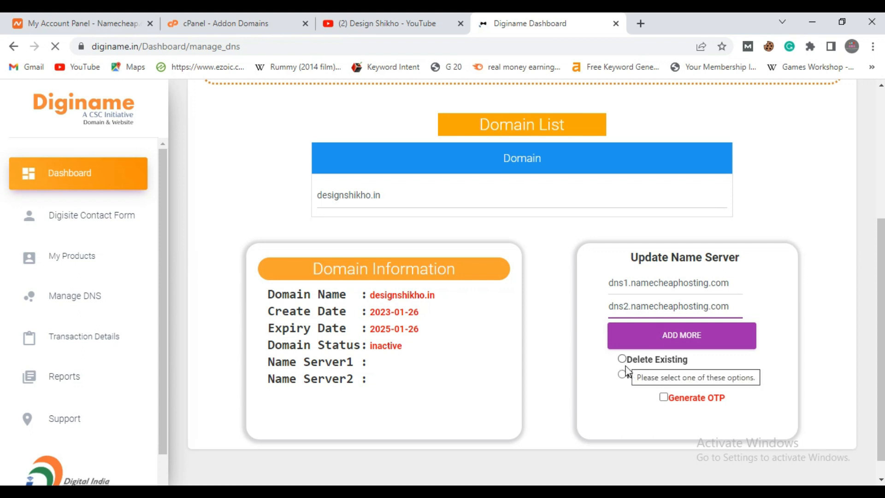
# - Choose Keep All, generate and submit the one-time code, and apply the update
pyautogui.click(623, 374)
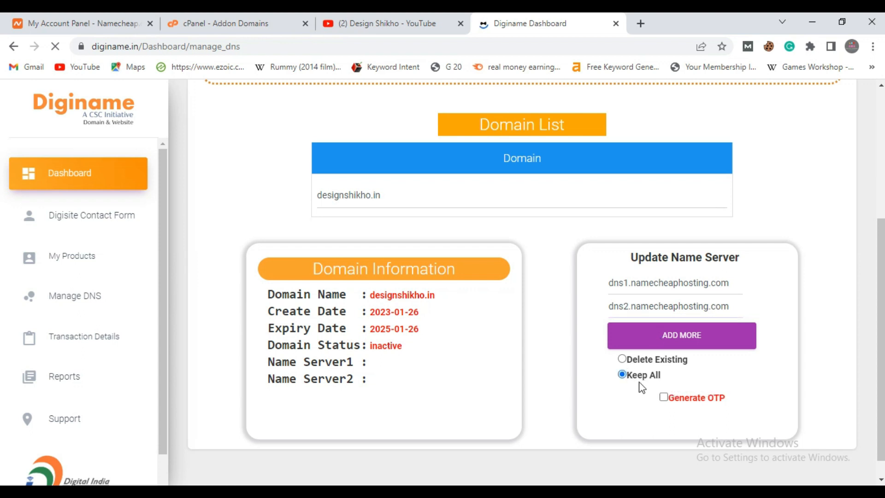
pyautogui.click(663, 397)
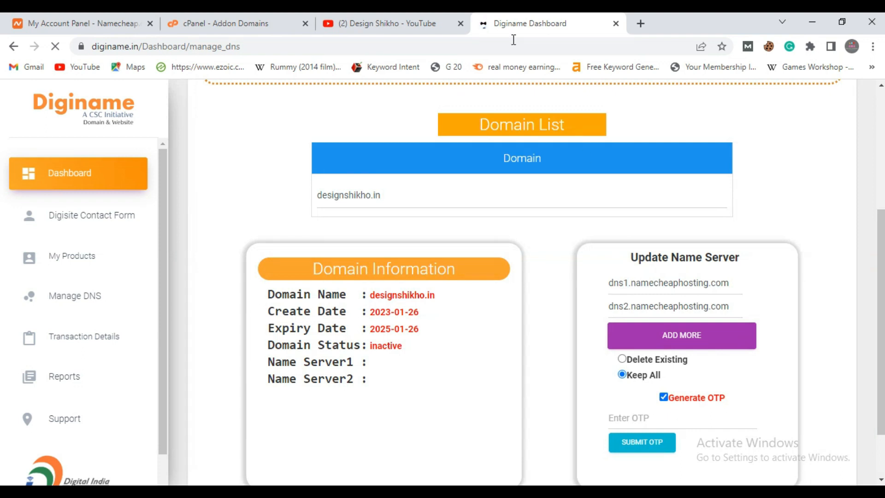
pyautogui.click(268, 20)
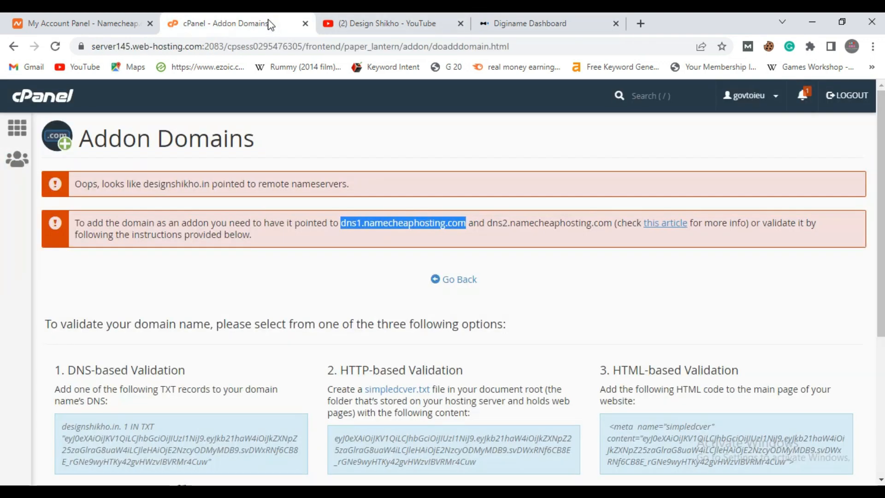
pyautogui.click(507, 25)
pyautogui.click(634, 417)
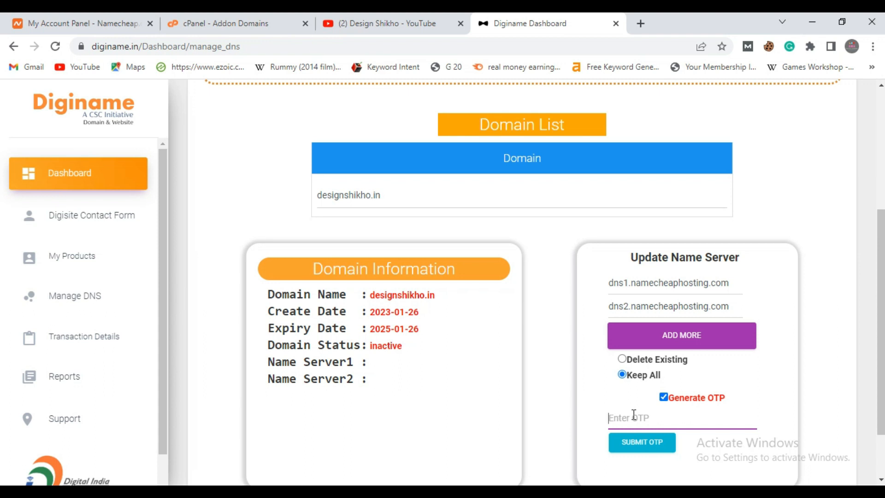
pyautogui.click(654, 444)
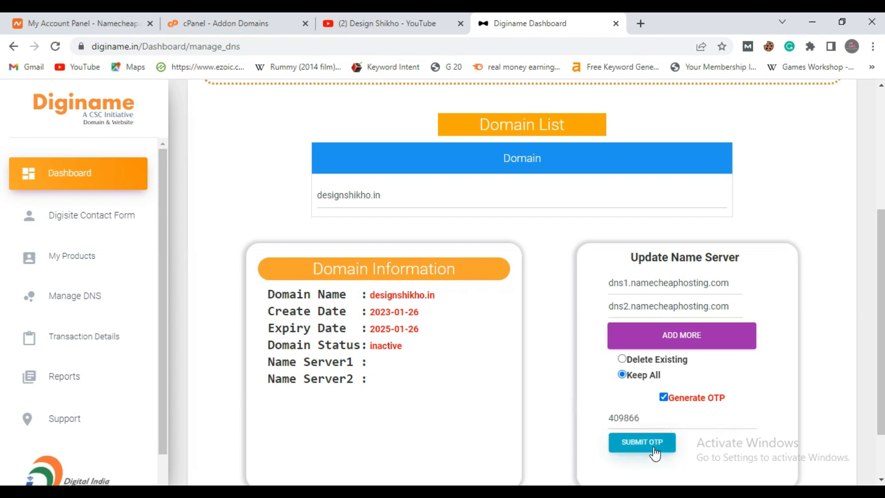
pyautogui.click(689, 401)
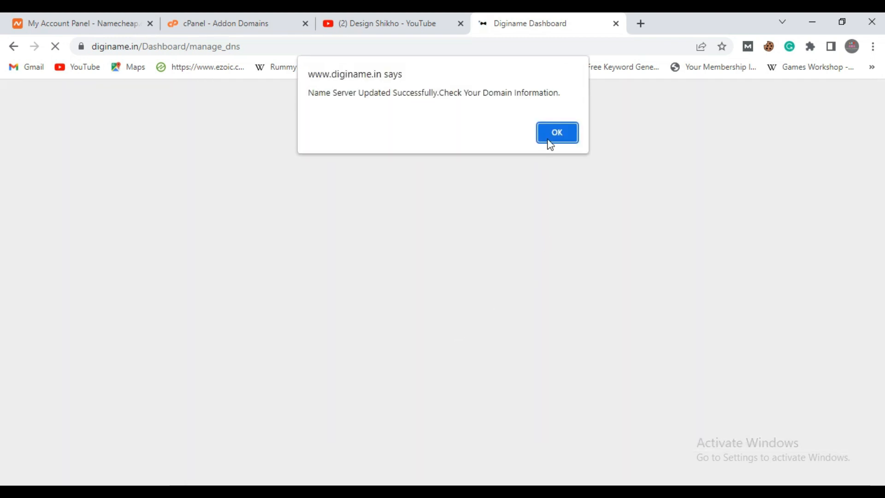
# - Dismiss the success alert and search domains by the account's mobile number
pyautogui.click(557, 133)
pyautogui.click(475, 258)
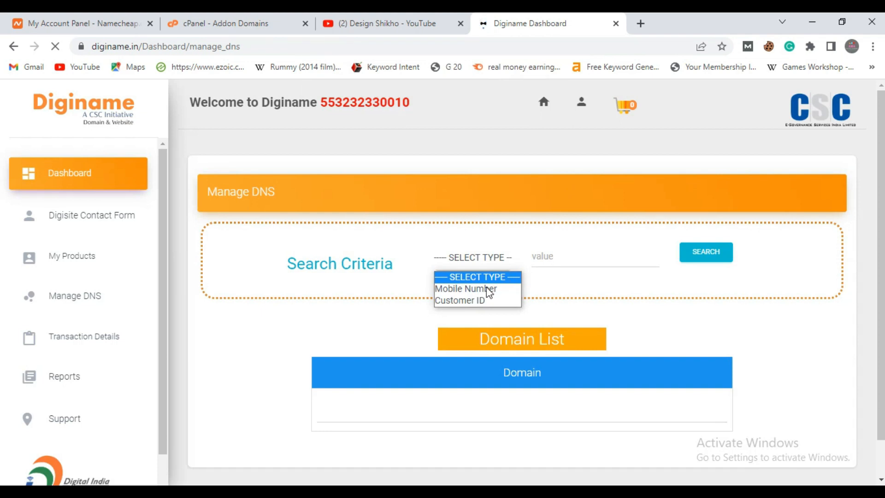
pyautogui.click(486, 288)
pyautogui.click(558, 257)
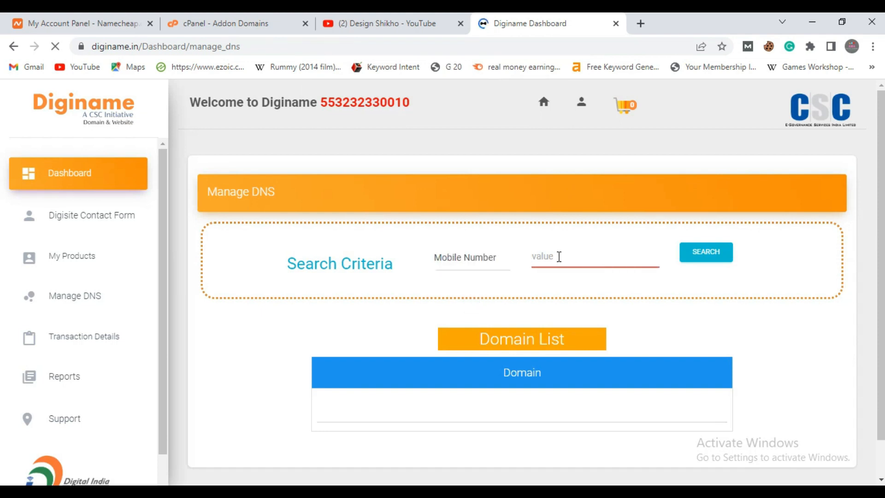
pyautogui.write('910113')
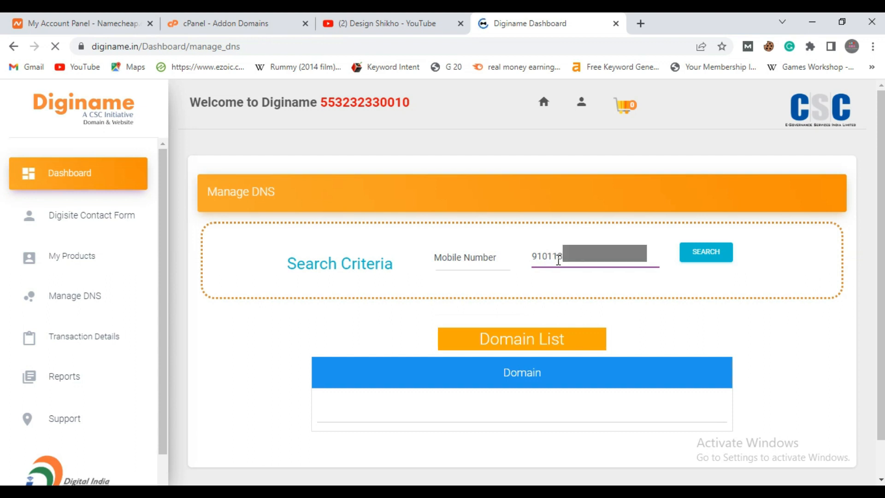
pyautogui.click(687, 257)
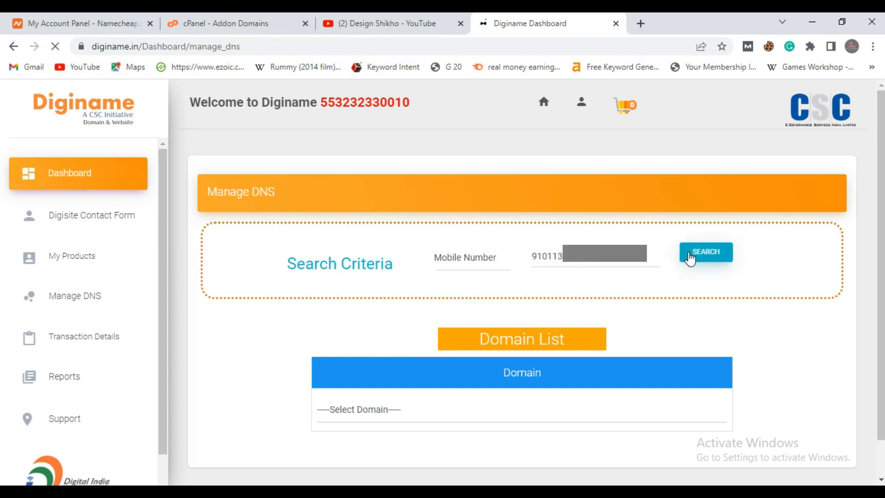
# - Select designshikho.in and view its status ok with the Namecheap name servers
pyautogui.click(467, 412)
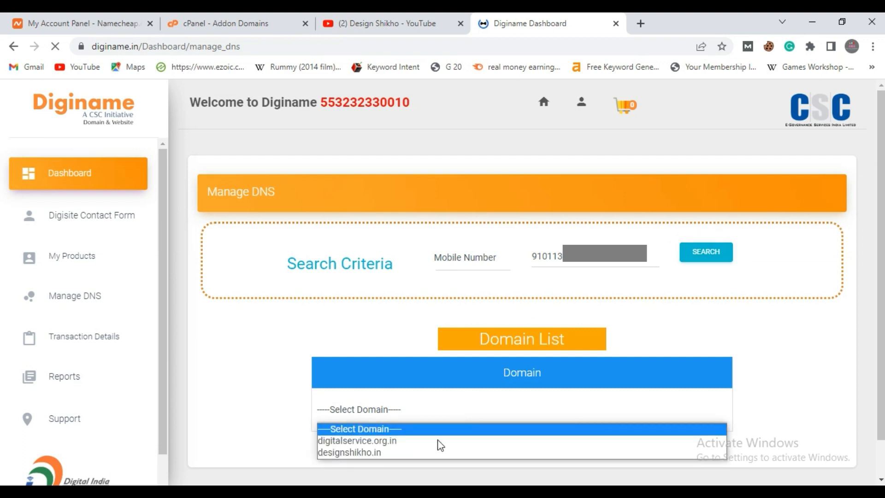
pyautogui.click(437, 453)
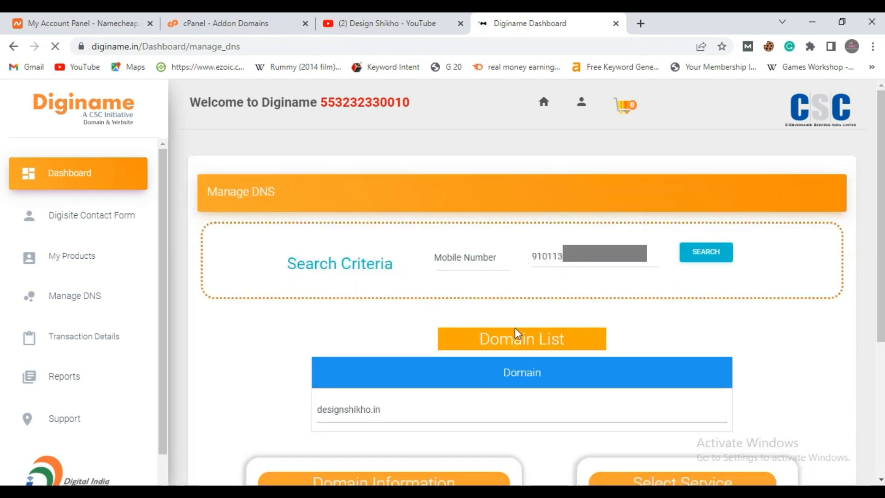
pyautogui.scroll(-4, 518, 318)
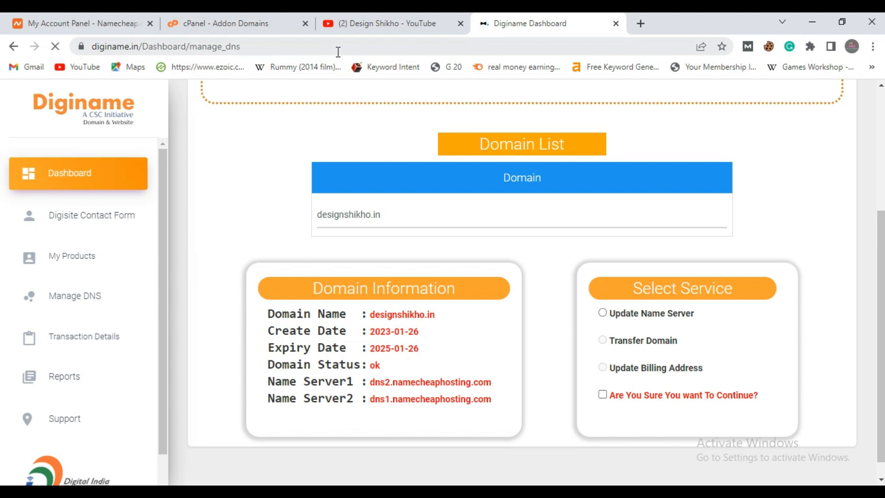
# - Resubmit the cPanel addon domain form for designshikho.in twice, reaching the 2-domain limit
pyautogui.click(246, 25)
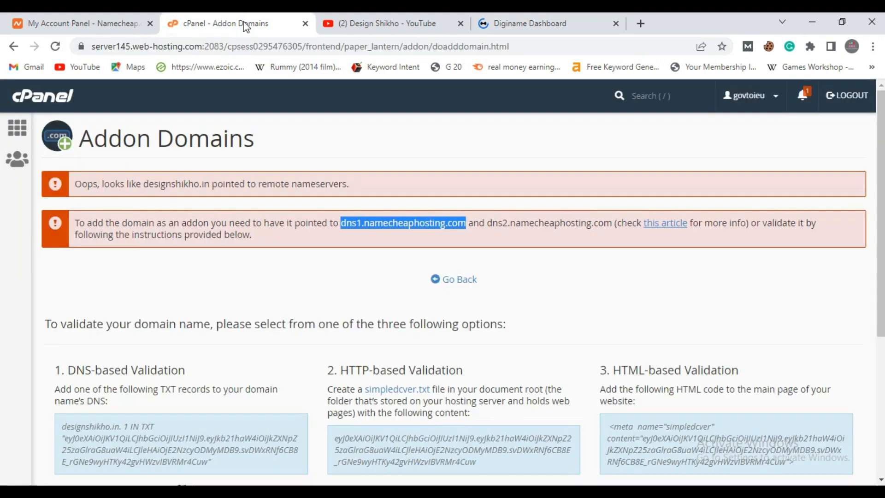
pyautogui.scroll(-7, 347, 289)
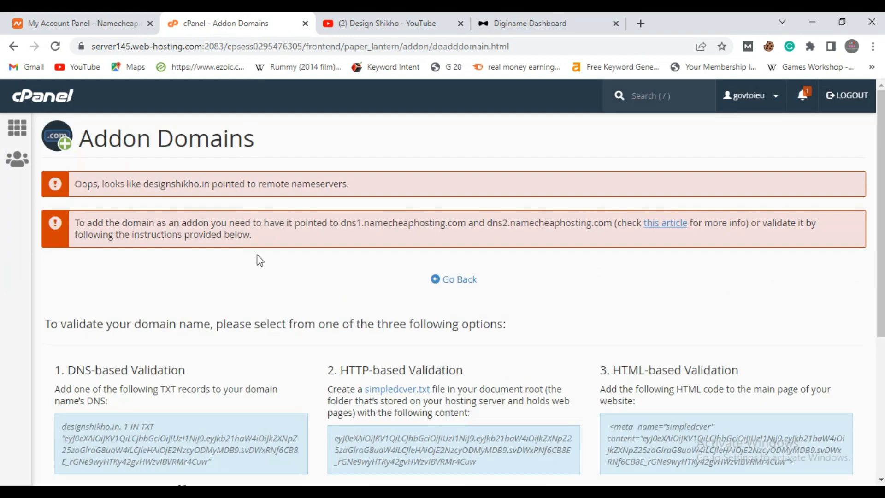
pyautogui.scroll(-3, 270, 259)
pyautogui.scroll(3, 257, 253)
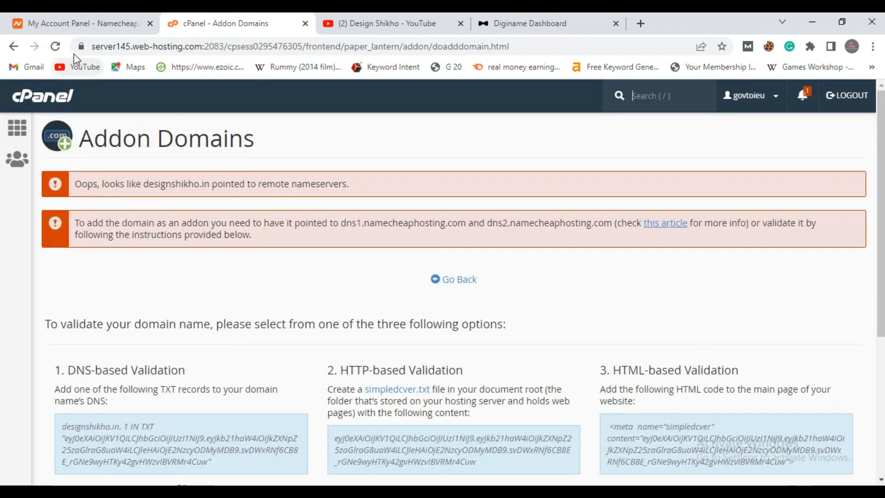
pyautogui.click(56, 46)
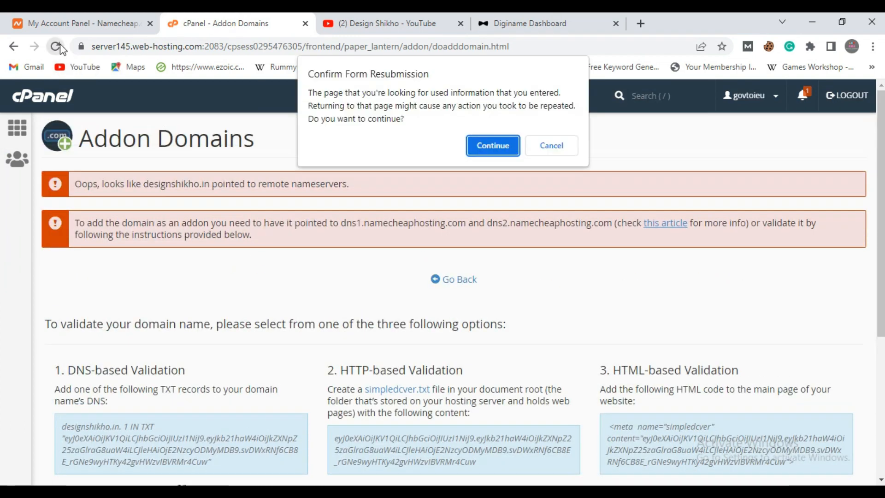
pyautogui.click(479, 146)
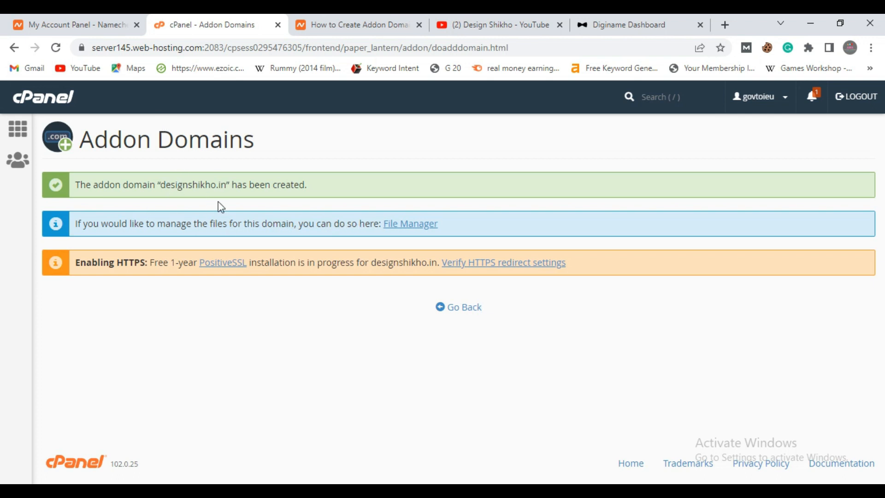
pyautogui.click(56, 48)
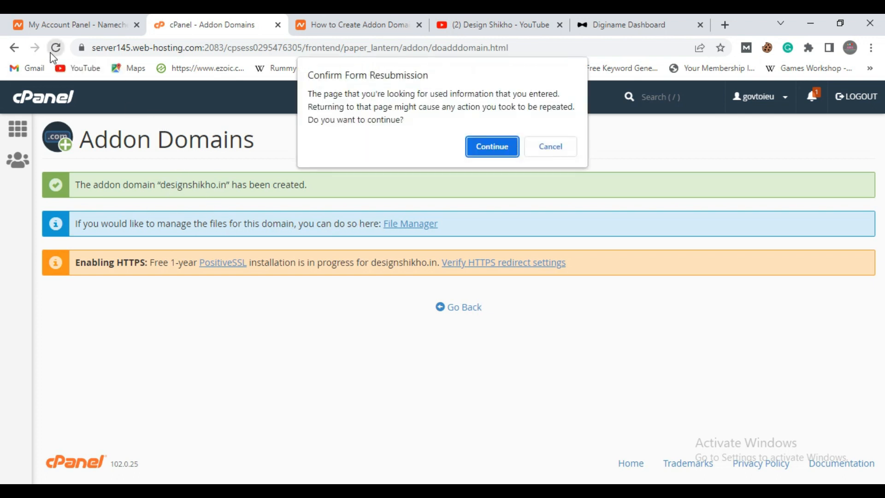
pyautogui.click(494, 146)
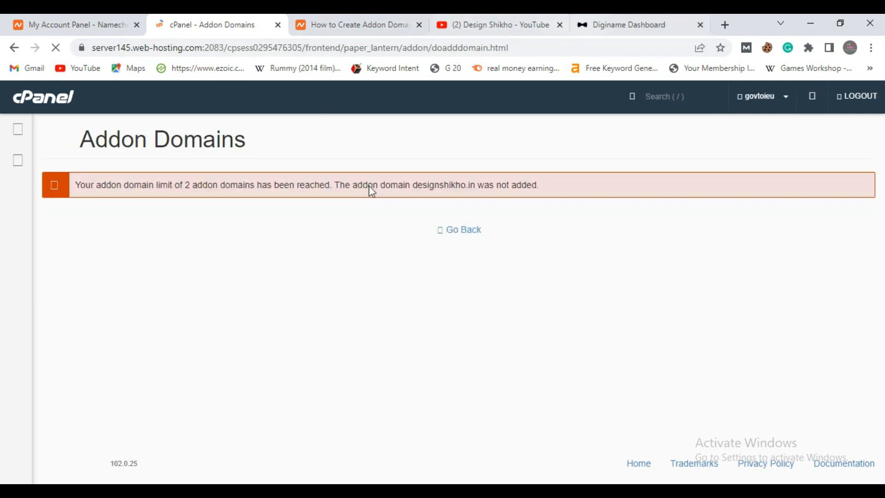
pyautogui.click(630, 23)
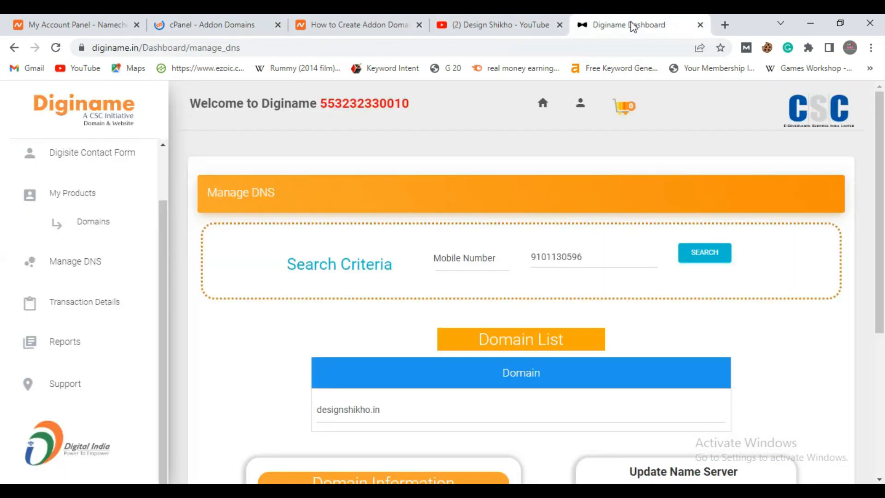
pyautogui.scroll(-4, 494, 280)
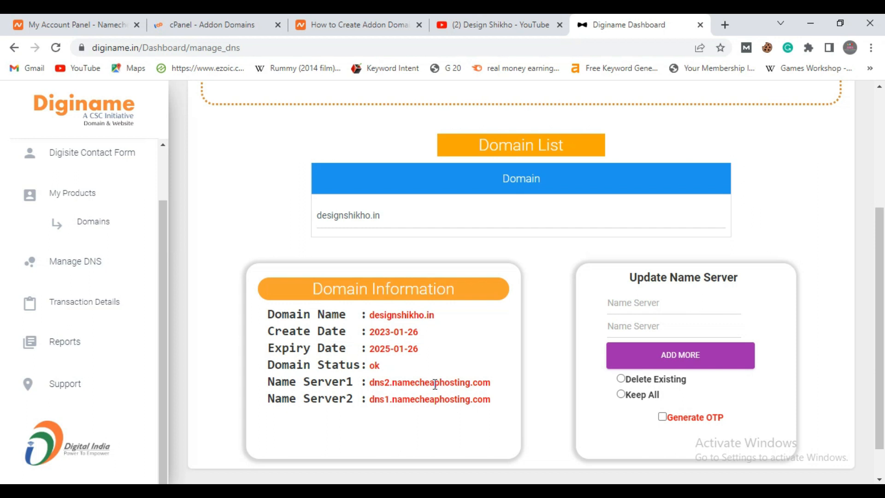
pyautogui.click(235, 21)
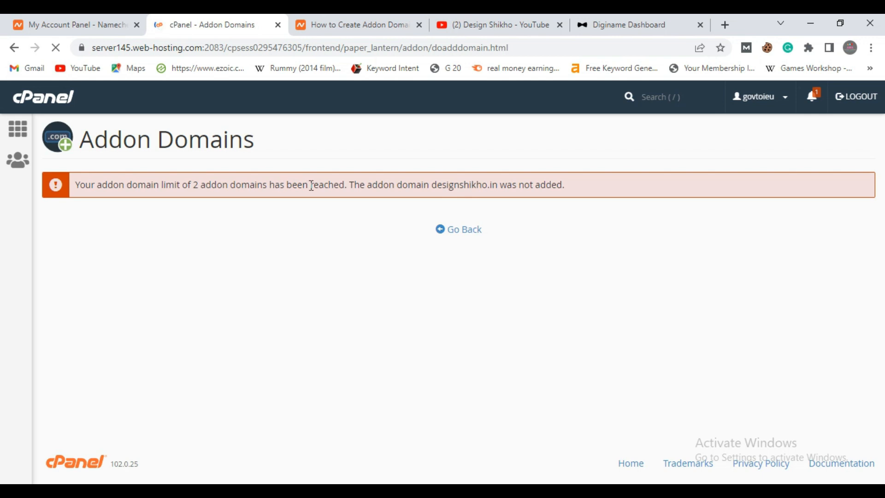
# - Confirm designshikho.in is listed as an addon domain with its /designshikho.in folder, then return to Diginame's domain page
pyautogui.click(455, 232)
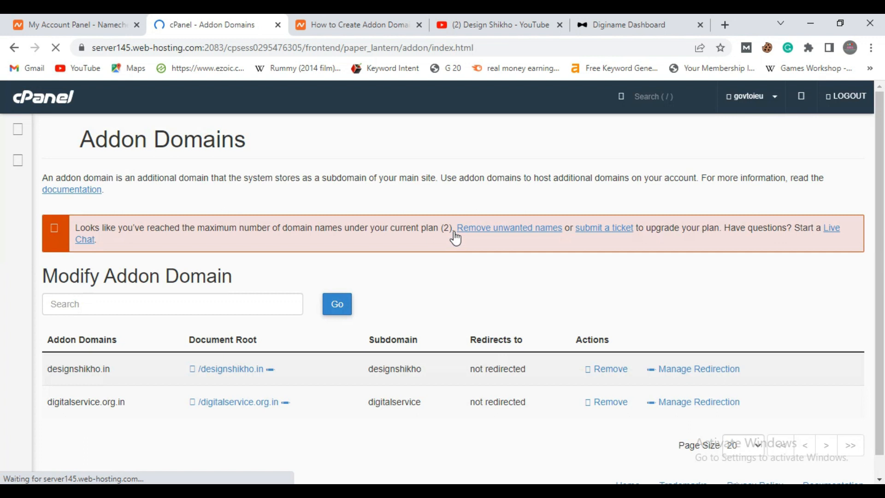
pyautogui.scroll(-1, 336, 238)
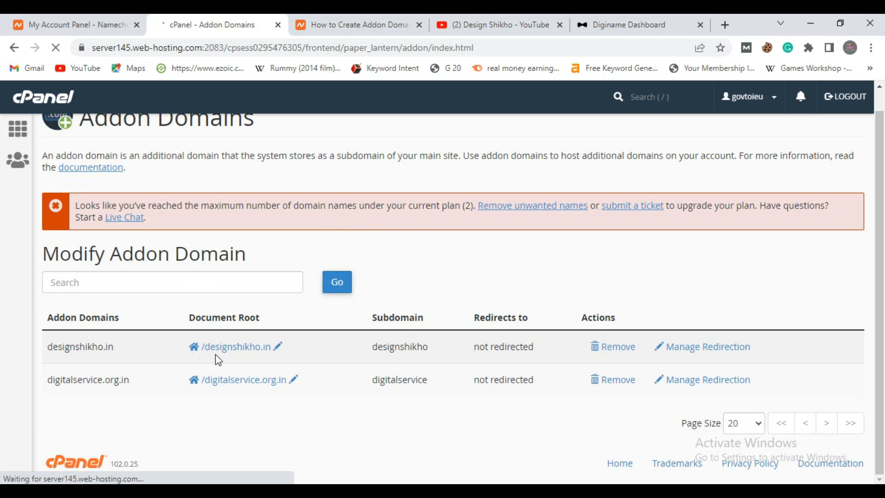
pyautogui.rightClick(257, 354)
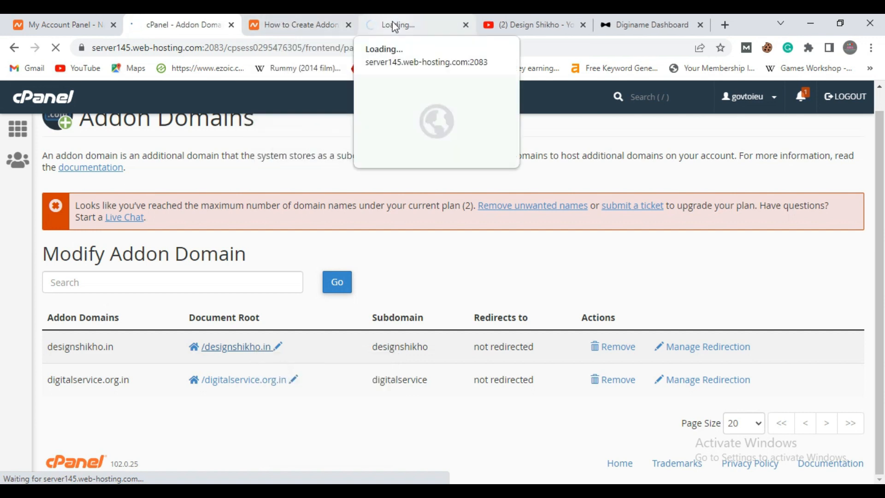
pyautogui.click(394, 24)
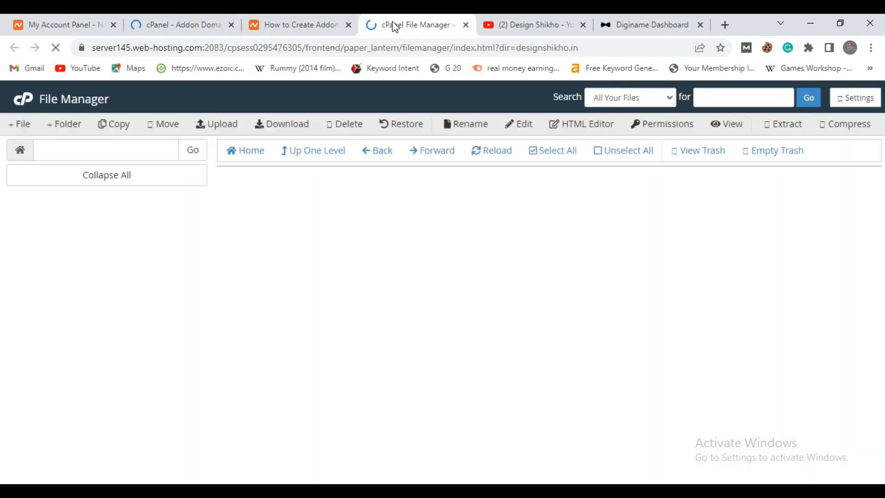
pyautogui.click(466, 25)
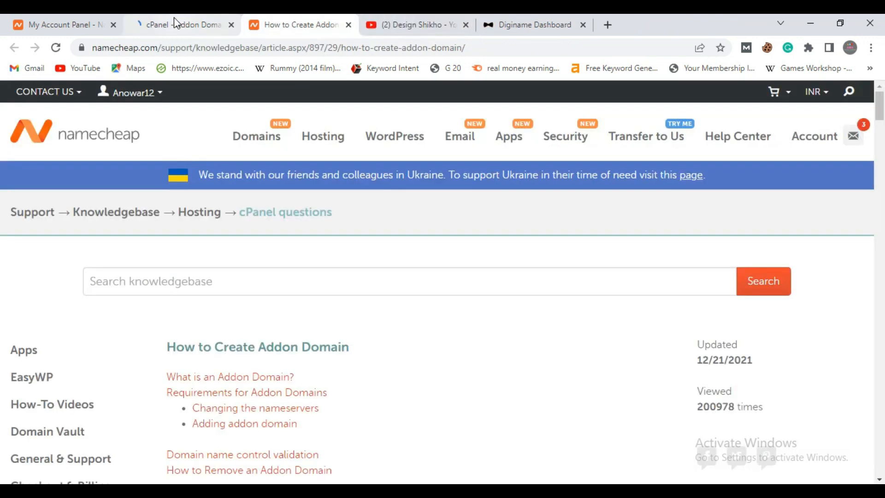
pyautogui.click(174, 21)
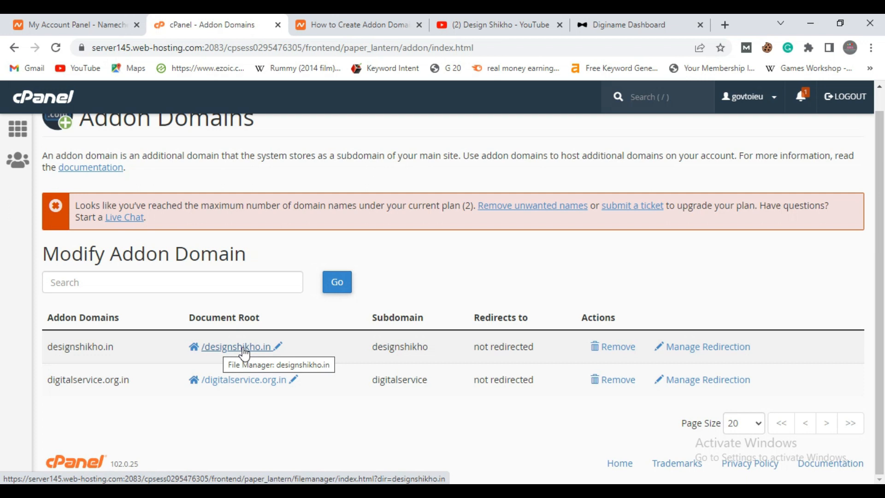
pyautogui.click(641, 15)
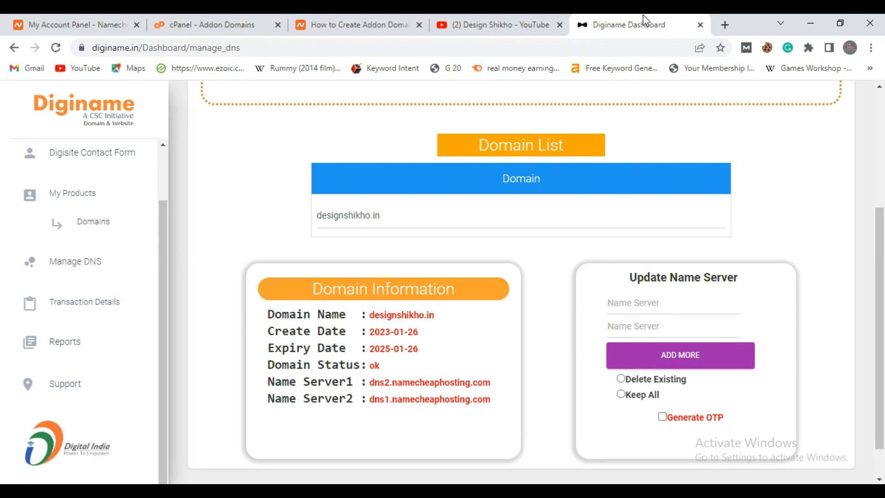
pyautogui.scroll(4, 206, 327)
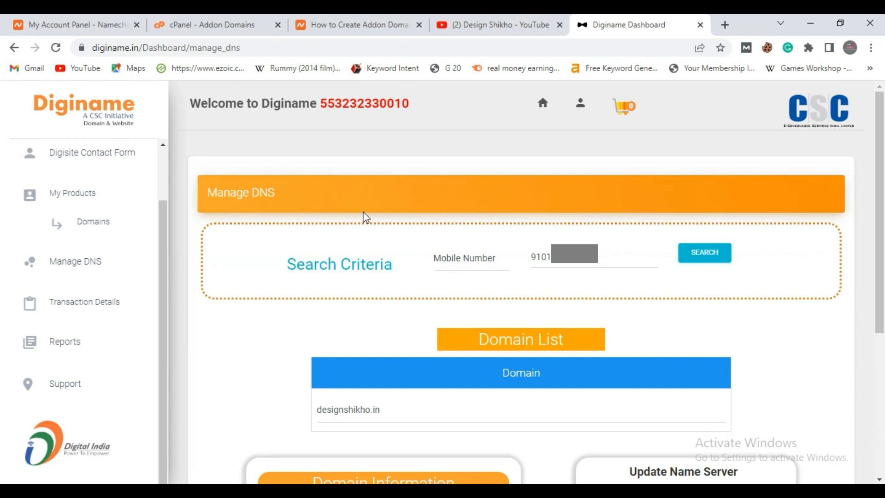
pyautogui.scroll(-1, 502, 243)
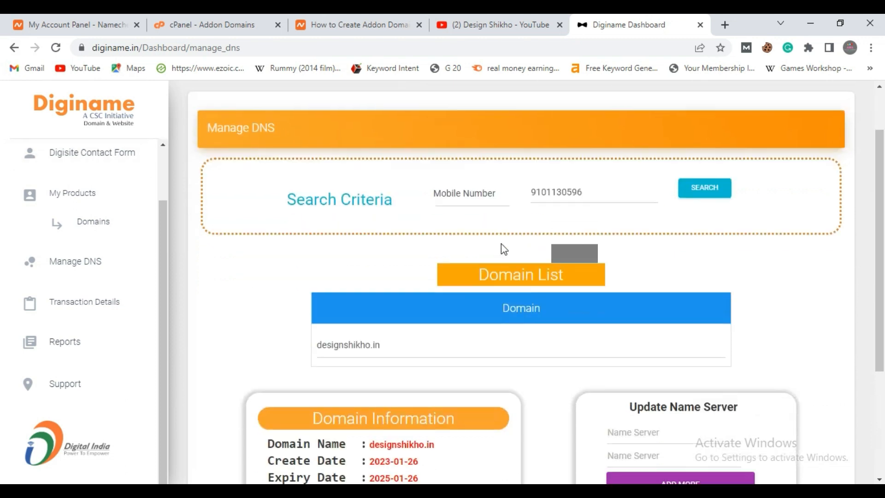
pyautogui.scroll(-2, 502, 244)
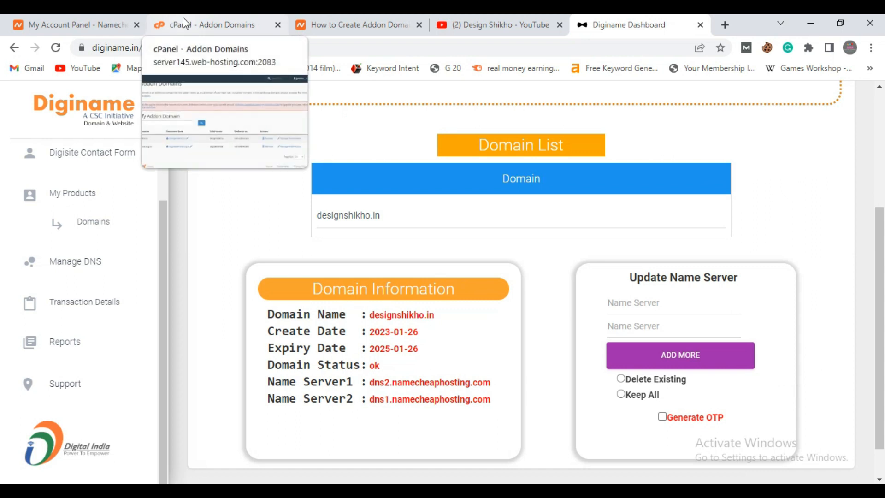
pyautogui.click(631, 307)
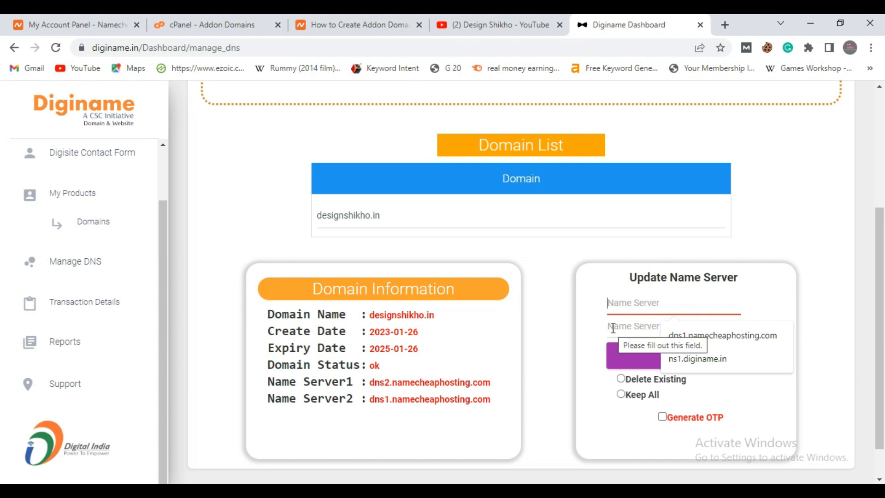
pyautogui.click(627, 336)
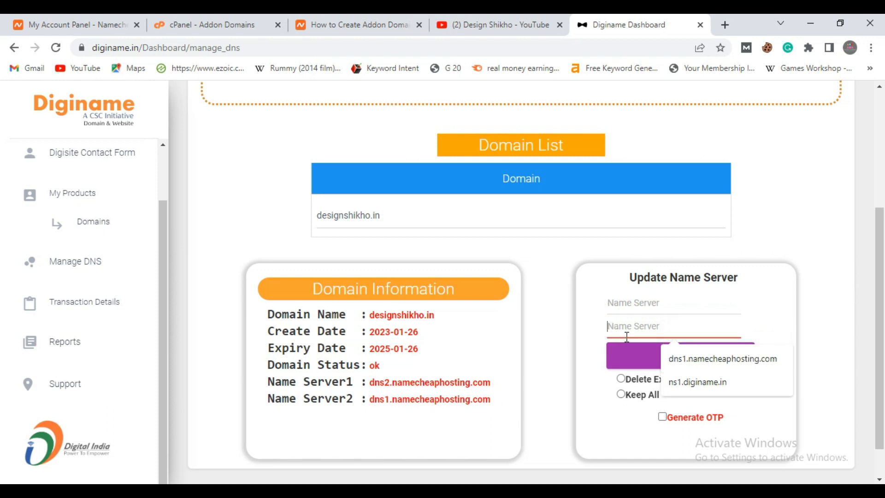
pyautogui.click(628, 392)
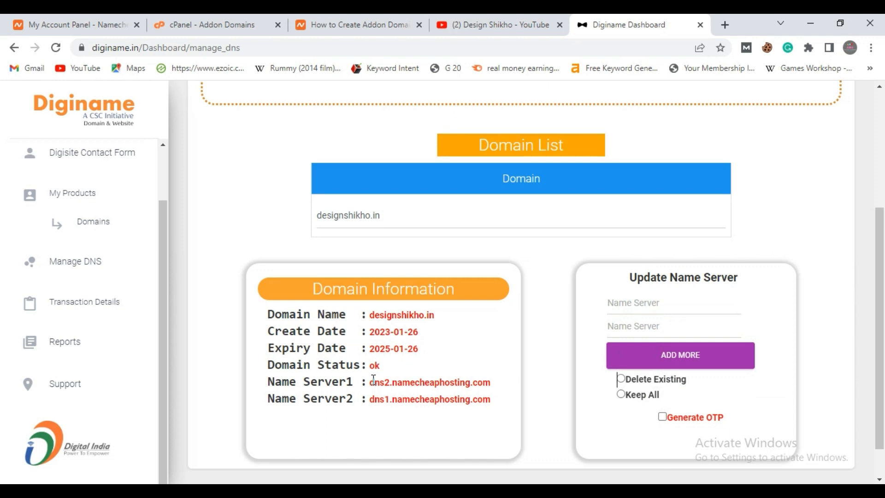
pyautogui.click(627, 326)
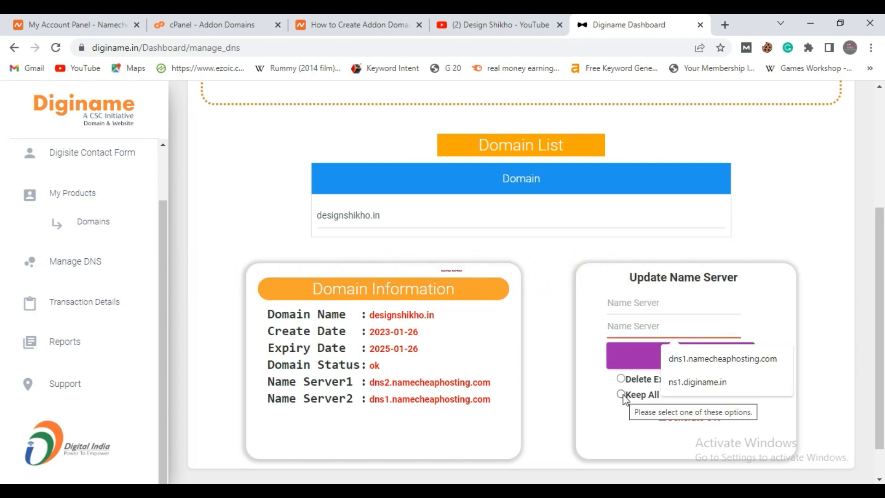